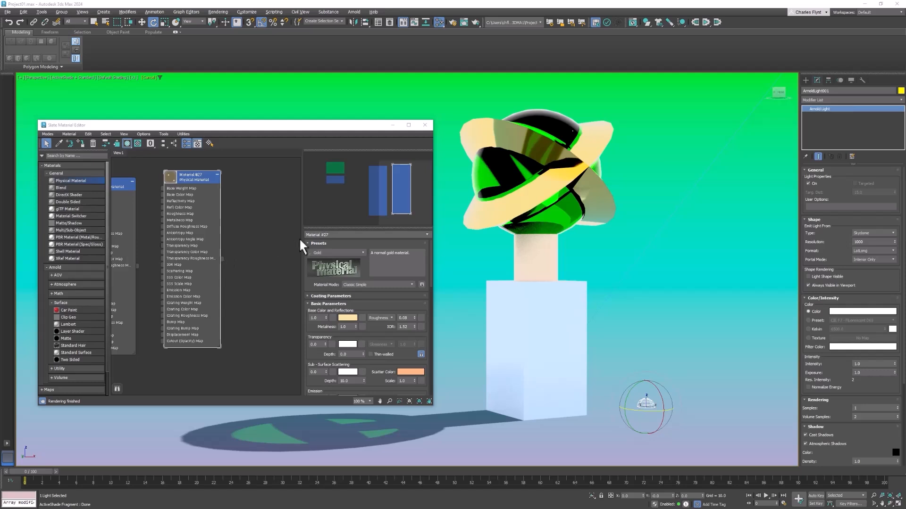
- Switch to the browser showing Poly Haven and open its HDRIs library
{"action": "key", "text": "alt+Tab"}
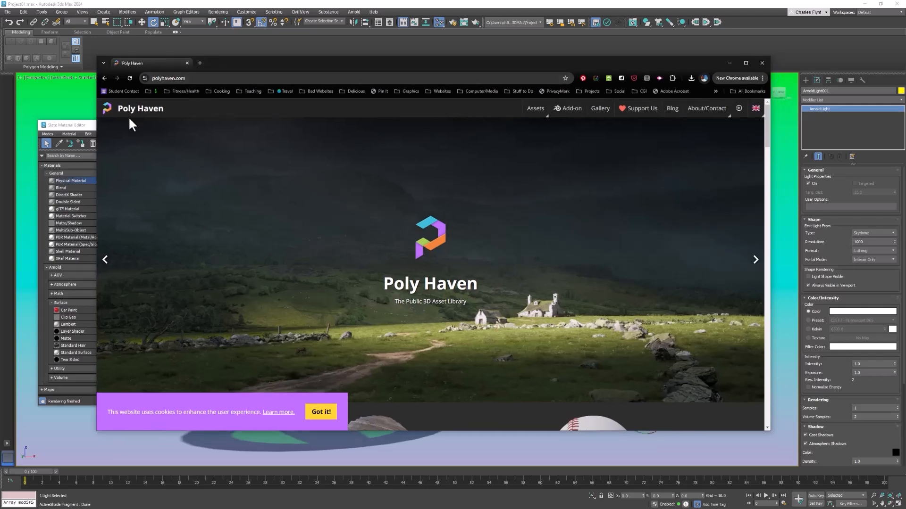
{"action": "mouse_move", "coordinate": [540, 110]}
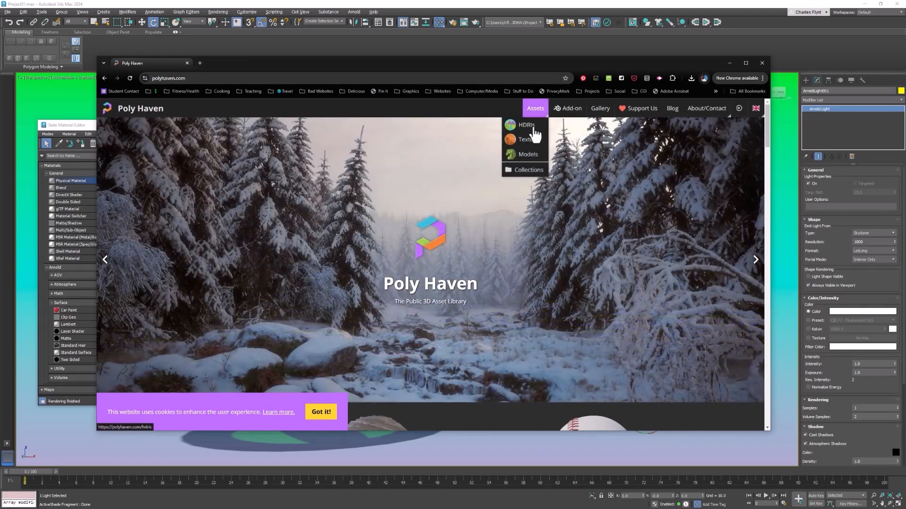
{"action": "left_click", "coordinate": [525, 131]}
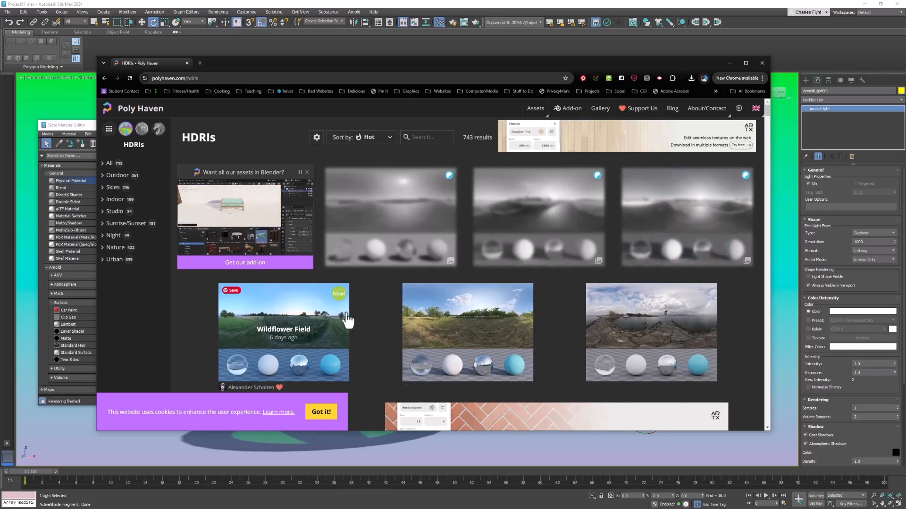
- Open Poly Haven's Textures library and browse the available materials
{"action": "mouse_move", "coordinate": [535, 108]}
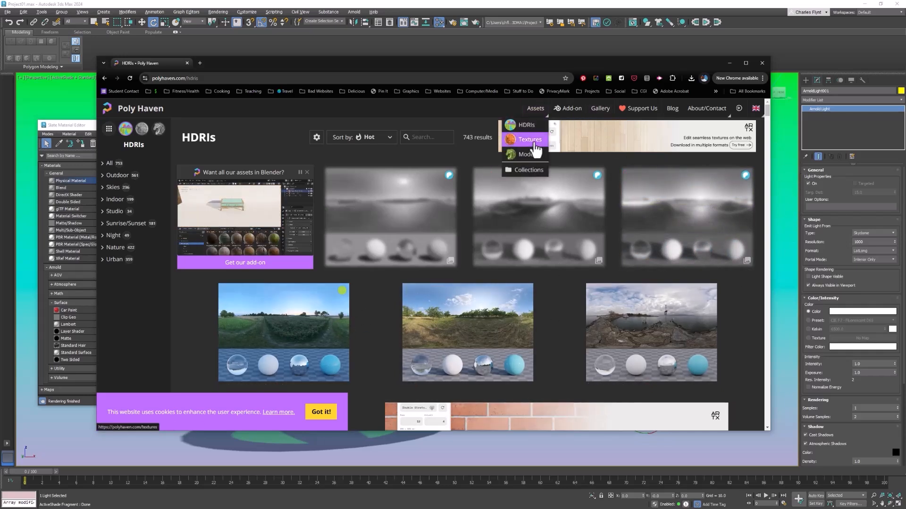
{"action": "left_click", "coordinate": [536, 146]}
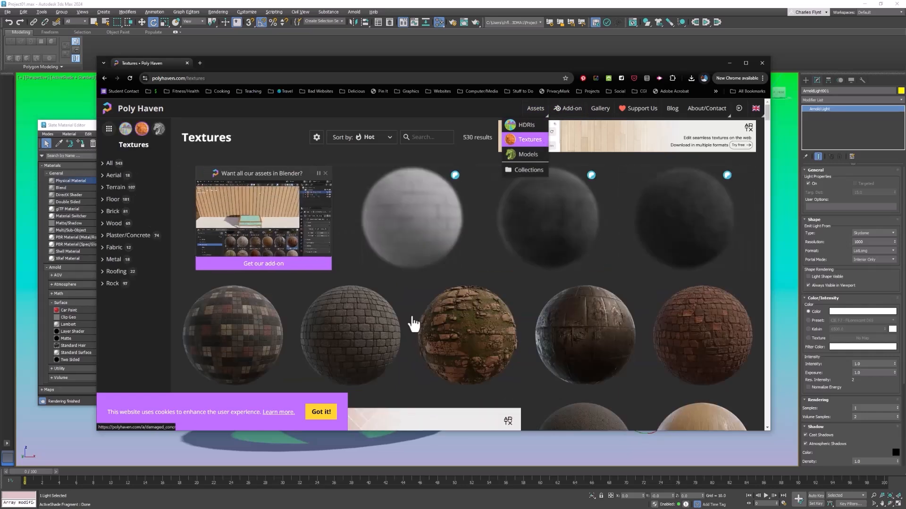
{"action": "scroll", "coordinate": [484, 383], "scroll_direction": "down", "scroll_amount": 2}
{"action": "scroll", "coordinate": [484, 385], "scroll_direction": "down", "scroll_amount": 6}
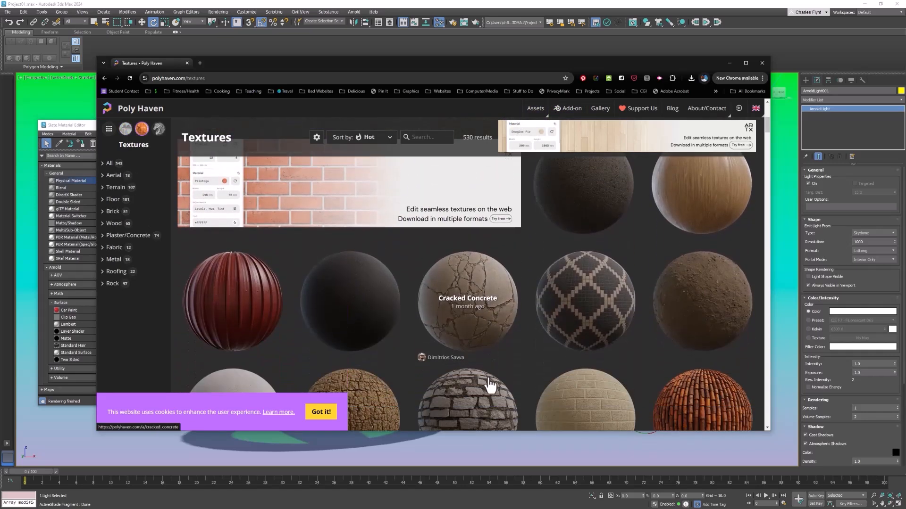
{"action": "scroll", "coordinate": [491, 382], "scroll_direction": "down", "scroll_amount": 10}
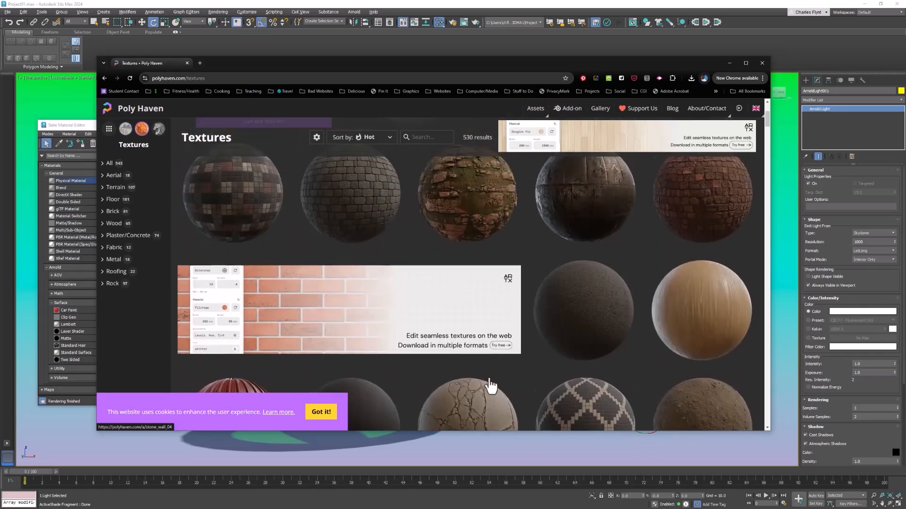
- Open Poly Haven's Models library and look through the available 3D models
{"action": "mouse_move", "coordinate": [535, 110]}
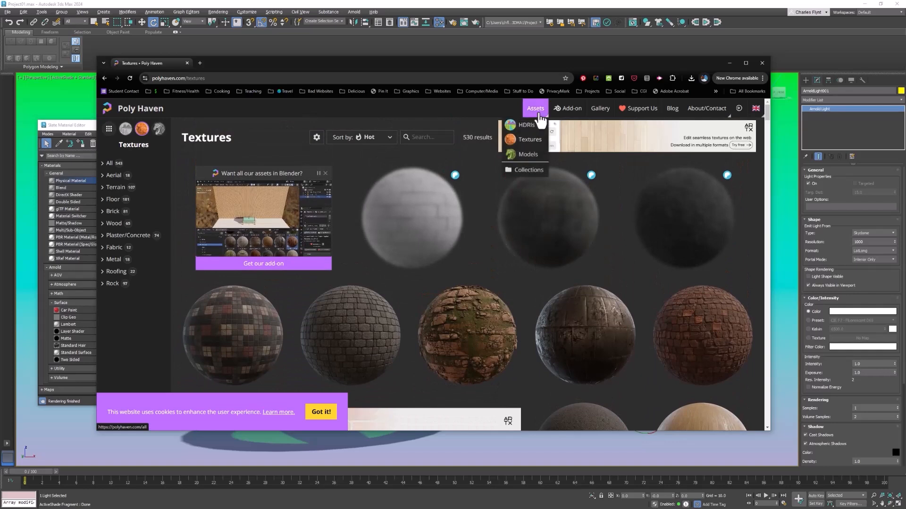
{"action": "left_click", "coordinate": [528, 155]}
{"action": "scroll", "coordinate": [514, 360], "scroll_direction": "down", "scroll_amount": 6}
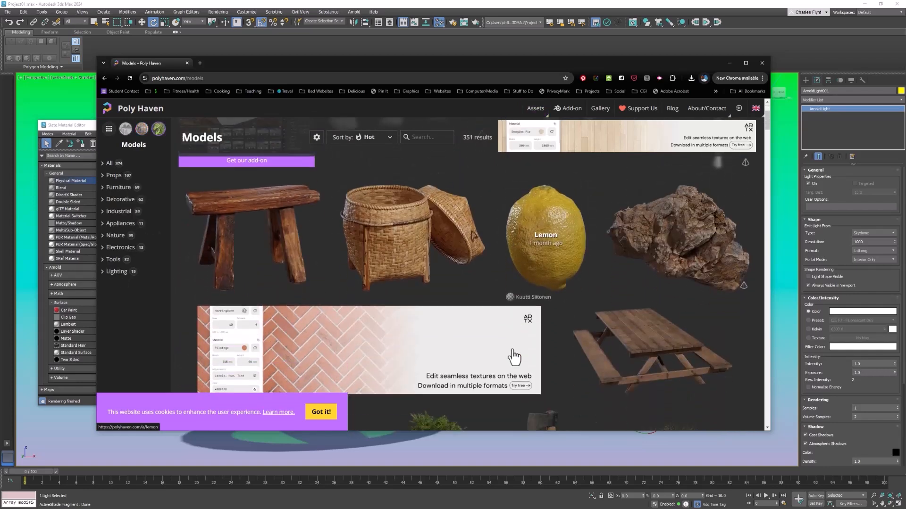
{"action": "scroll", "coordinate": [515, 358], "scroll_direction": "down", "scroll_amount": 4}
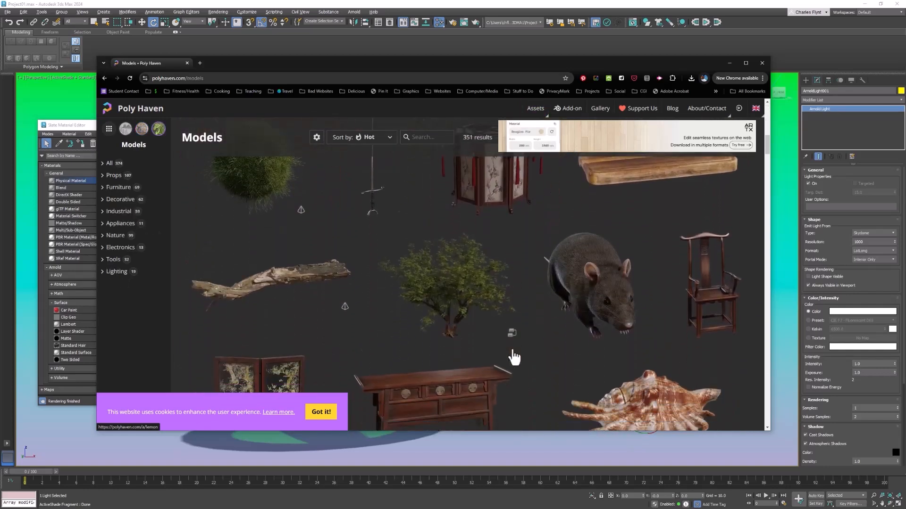
{"action": "scroll", "coordinate": [514, 357], "scroll_direction": "up", "scroll_amount": 11}
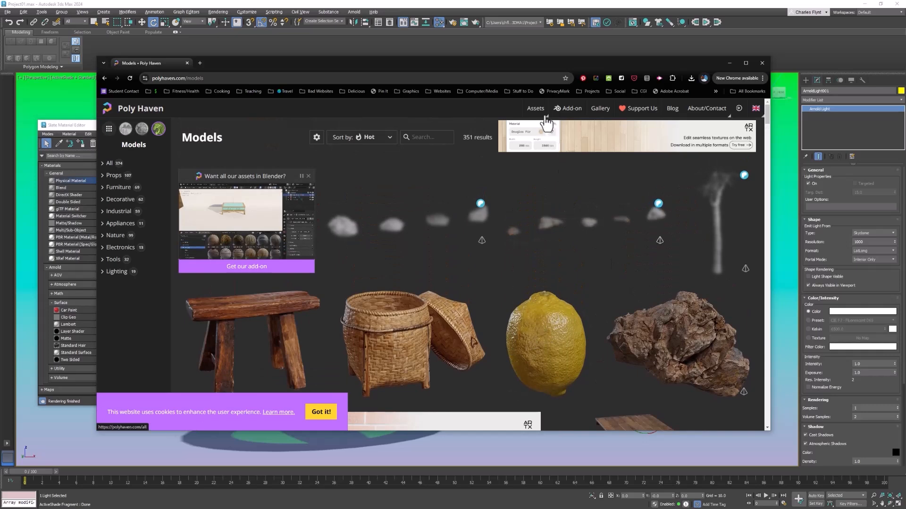
- Return to the Textures library and open the Metal Plate 02 texture page
{"action": "mouse_move", "coordinate": [535, 108]}
{"action": "left_click", "coordinate": [533, 141]}
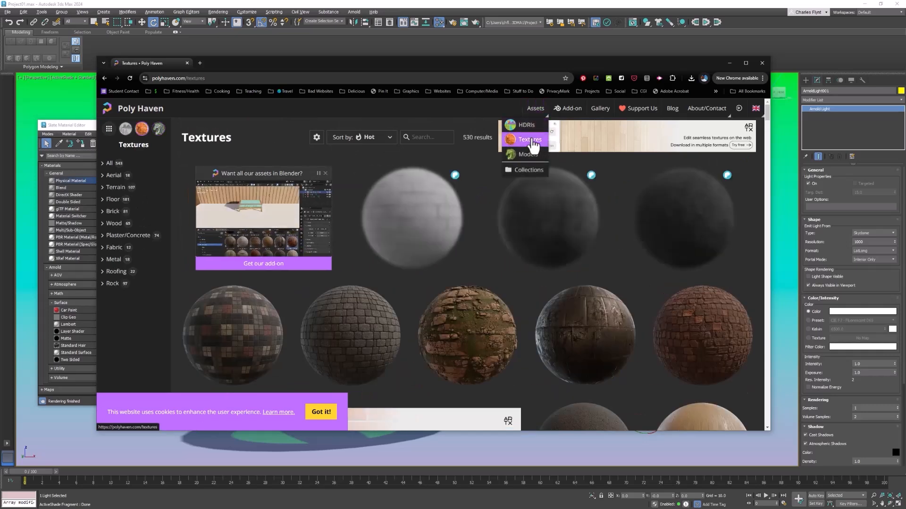
{"action": "scroll", "coordinate": [680, 323], "scroll_direction": "down", "scroll_amount": 2}
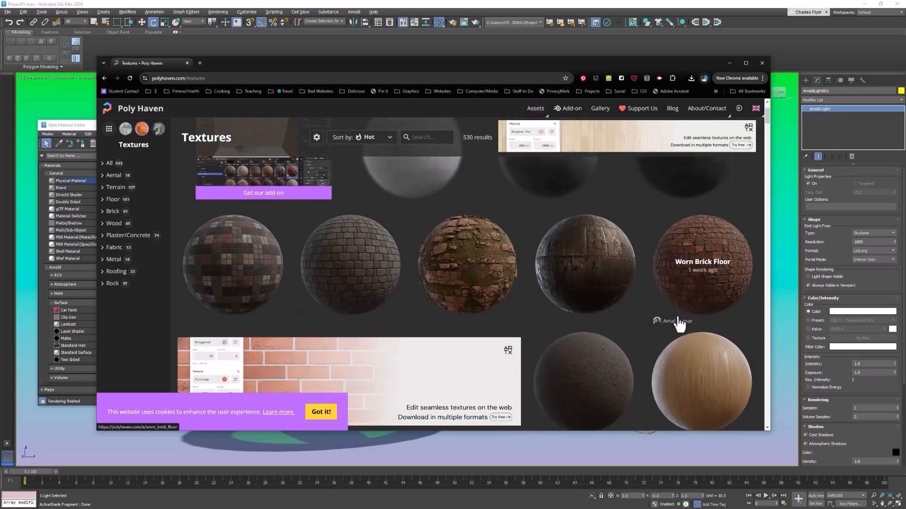
{"action": "left_click", "coordinate": [594, 248]}
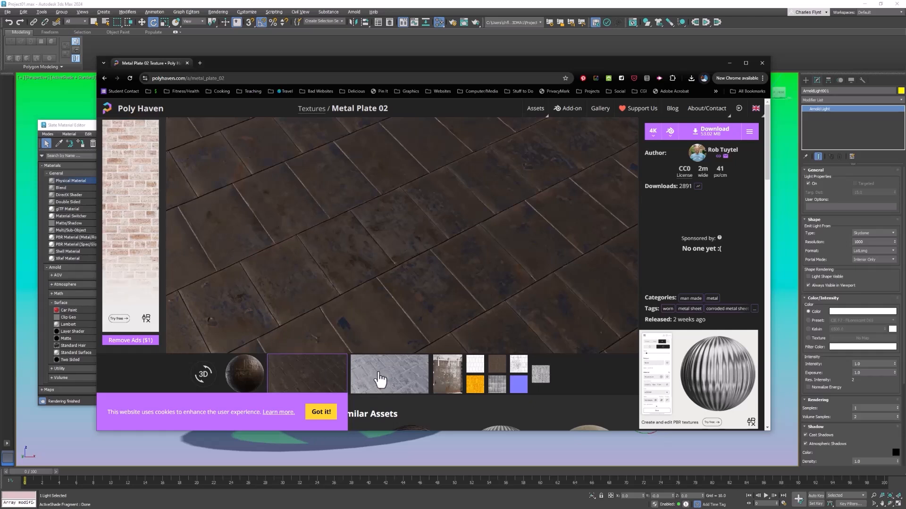
- Examine Metal Plate 02 in the 3D preview, the sphere and surface renders and the reference photo, dismissing the cookie notice
{"action": "left_click", "coordinate": [204, 375]}
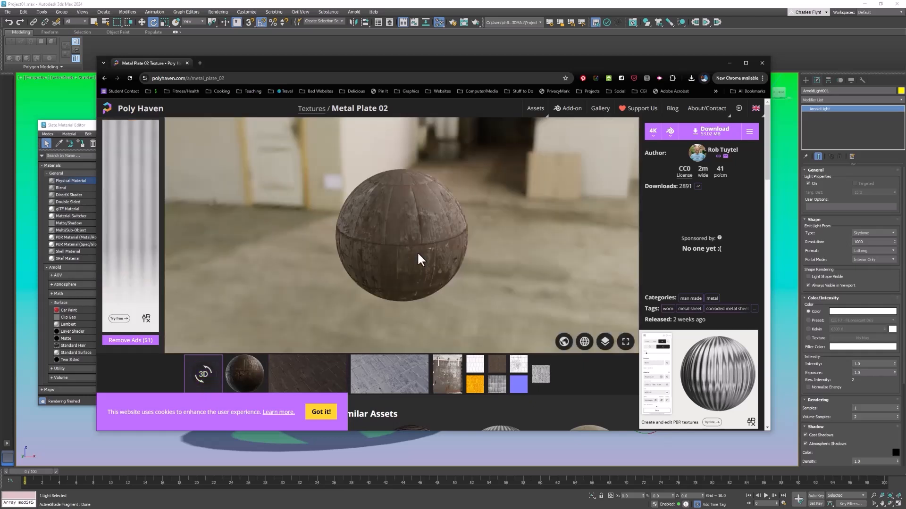
{"action": "left_click_drag", "start_coordinate": [424, 253], "coordinate": [402, 241]}
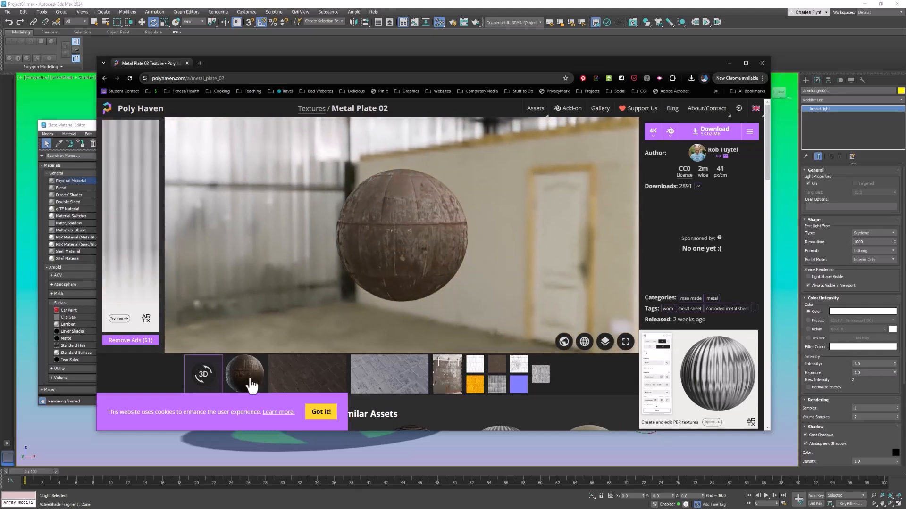
{"action": "left_click", "coordinate": [245, 374]}
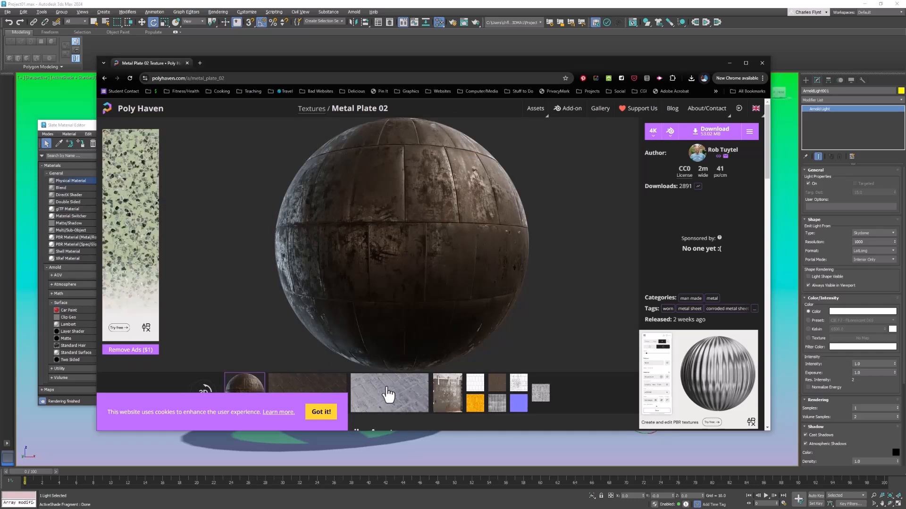
{"action": "left_click", "coordinate": [322, 412]}
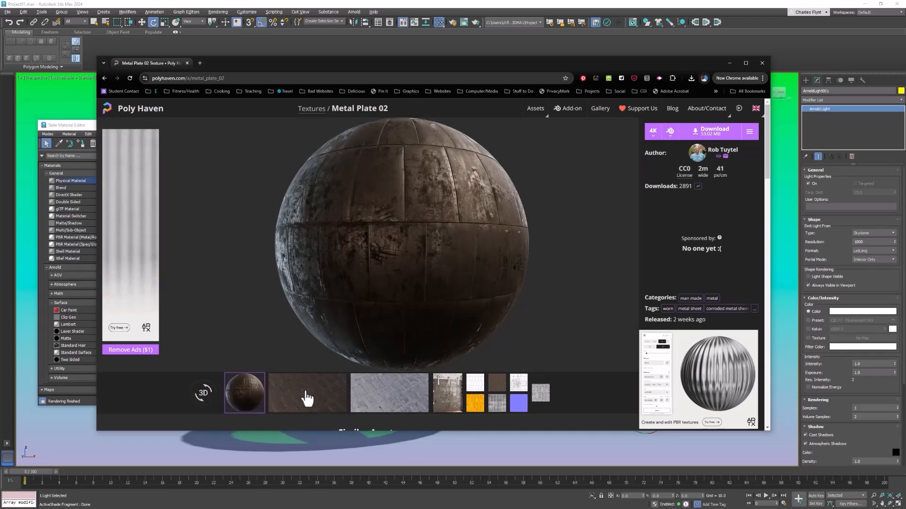
{"action": "left_click", "coordinate": [309, 392]}
{"action": "left_click", "coordinate": [398, 385]}
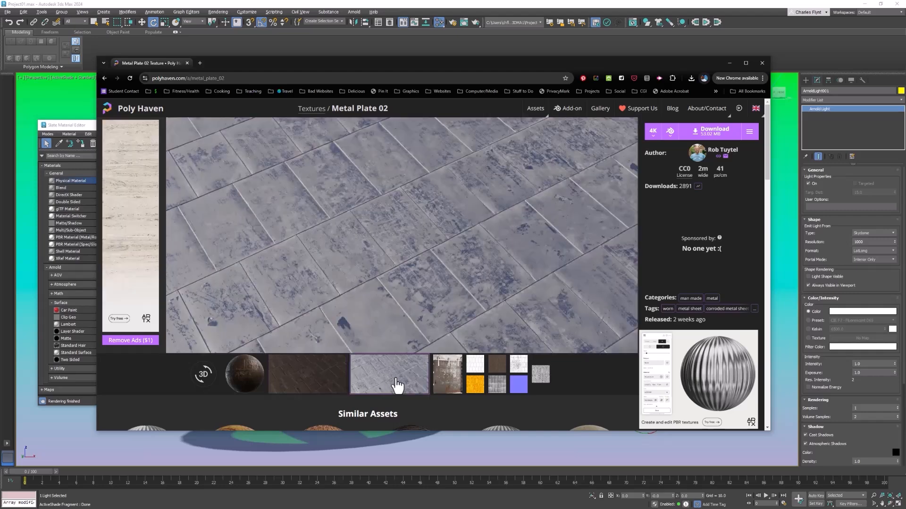
{"action": "left_click", "coordinate": [446, 376]}
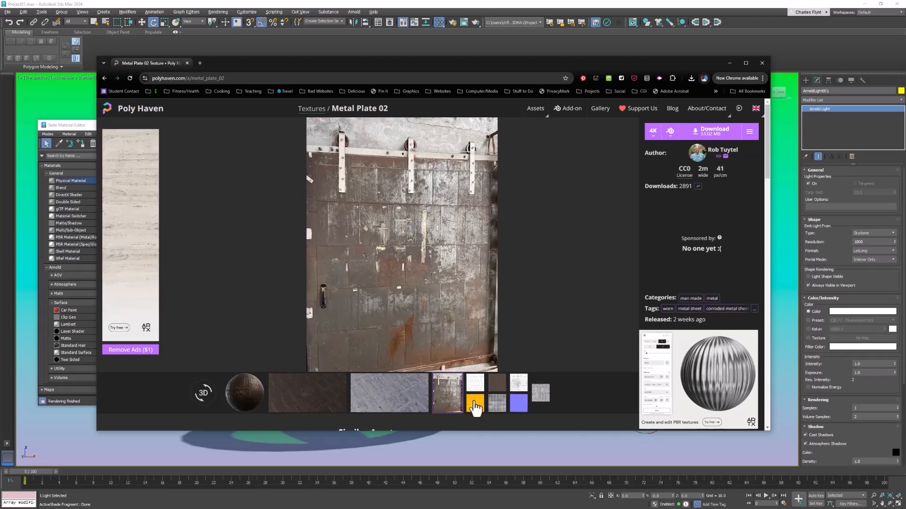
- View the individual texture maps of Metal Plate 02 one after another, including the diffuse, normal and displacement maps
{"action": "left_click", "coordinate": [477, 385]}
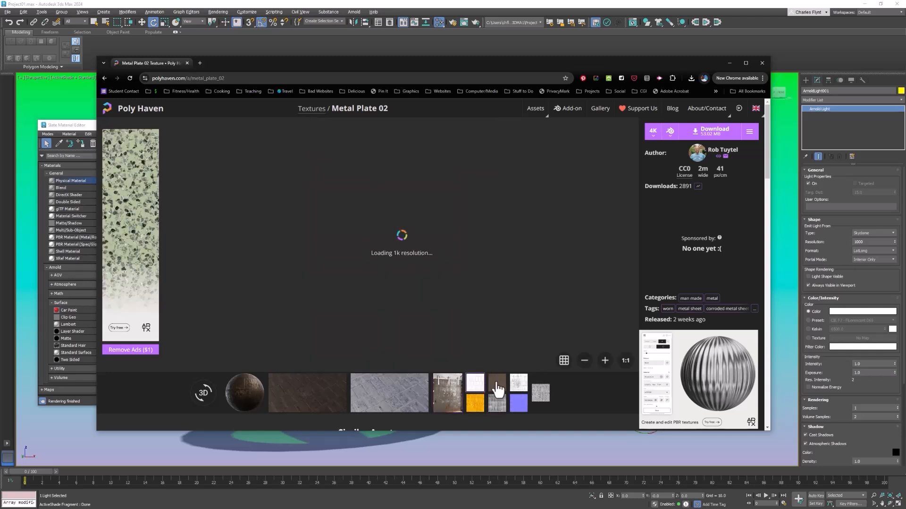
{"action": "left_click", "coordinate": [497, 390]}
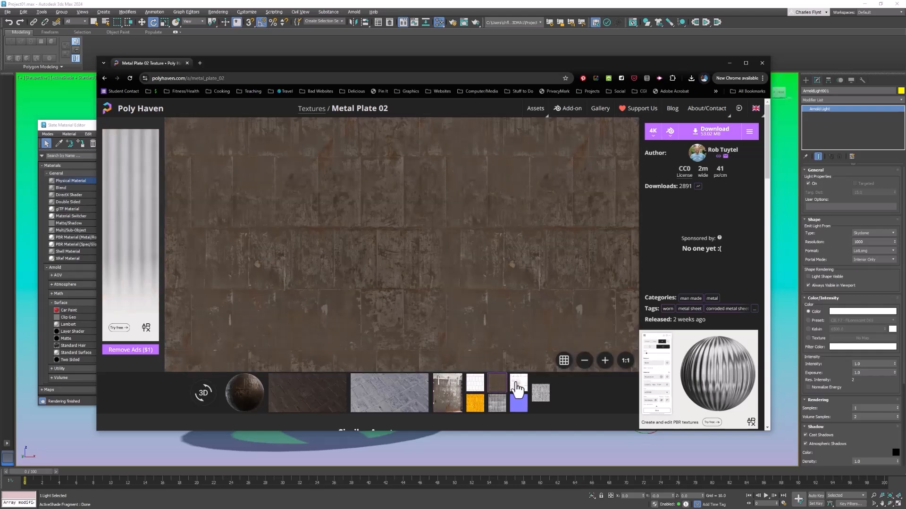
{"action": "left_click", "coordinate": [515, 388]}
{"action": "left_click", "coordinate": [519, 408]}
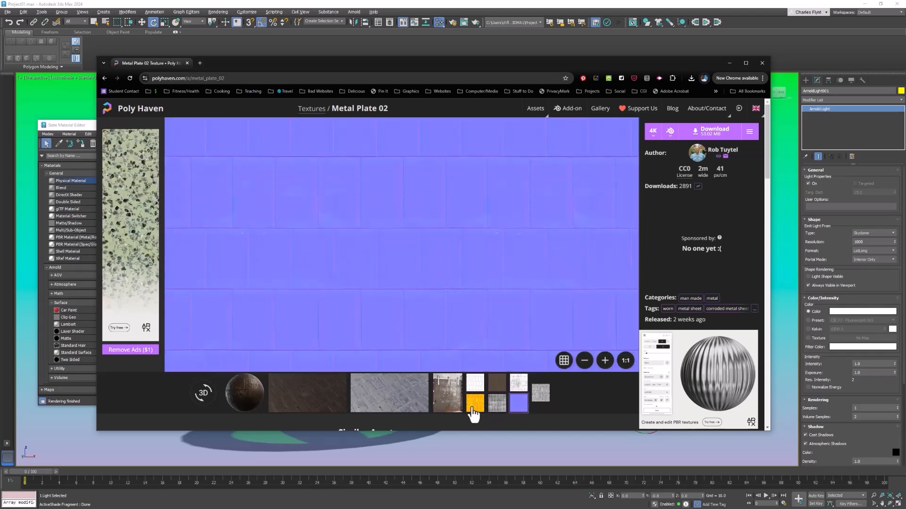
{"action": "left_click", "coordinate": [474, 405]}
{"action": "left_click", "coordinate": [497, 404]}
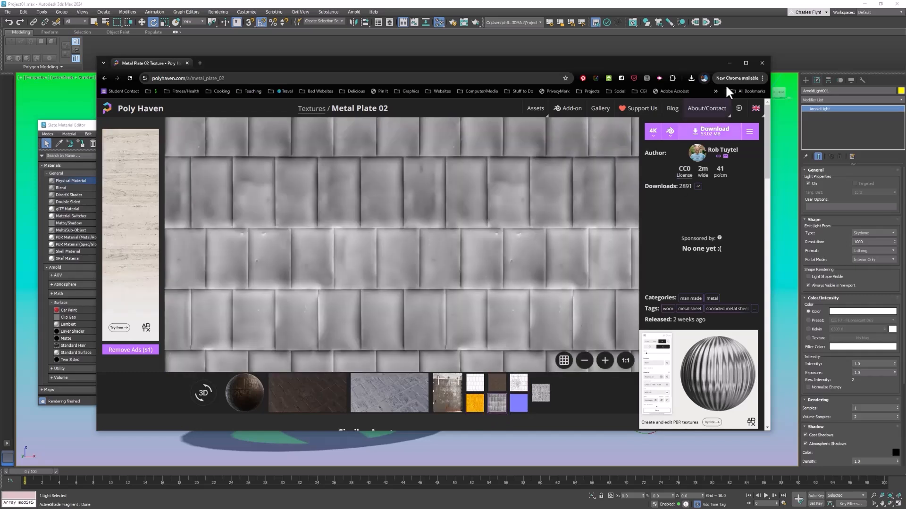
- Minimize the browser to return to 3ds Max and shift the Material #27 node slightly in the Slate Material Editor
{"action": "left_click_drag", "start_coordinate": [661, 65], "coordinate": [676, 59]}
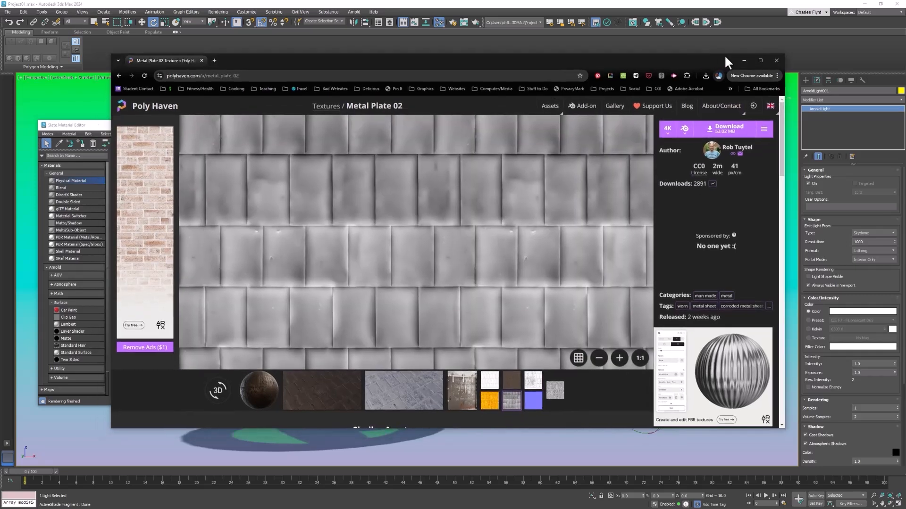
{"action": "left_click", "coordinate": [745, 58]}
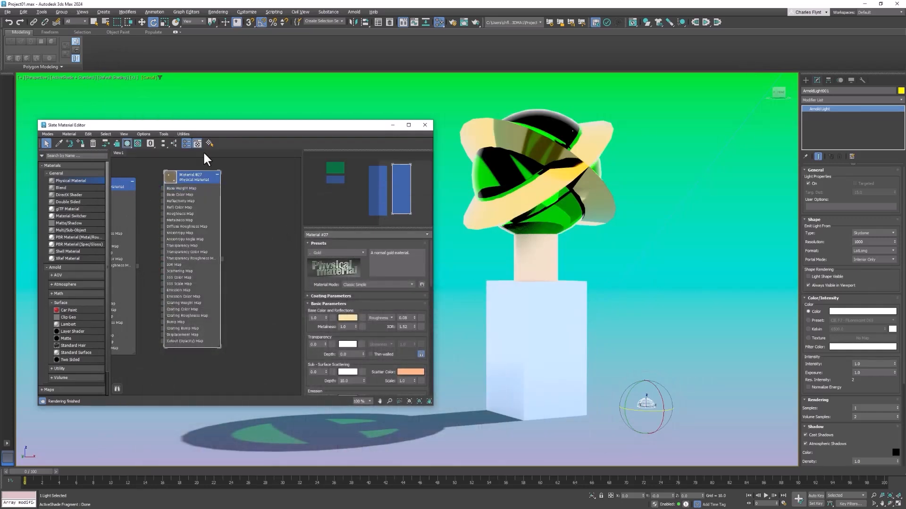
{"action": "mouse_move", "coordinate": [196, 178]}
{"action": "left_mouse_down"}
{"action": "mouse_move", "coordinate": [217, 178]}
{"action": "mouse_move", "coordinate": [210, 187]}
{"action": "left_mouse_up"}
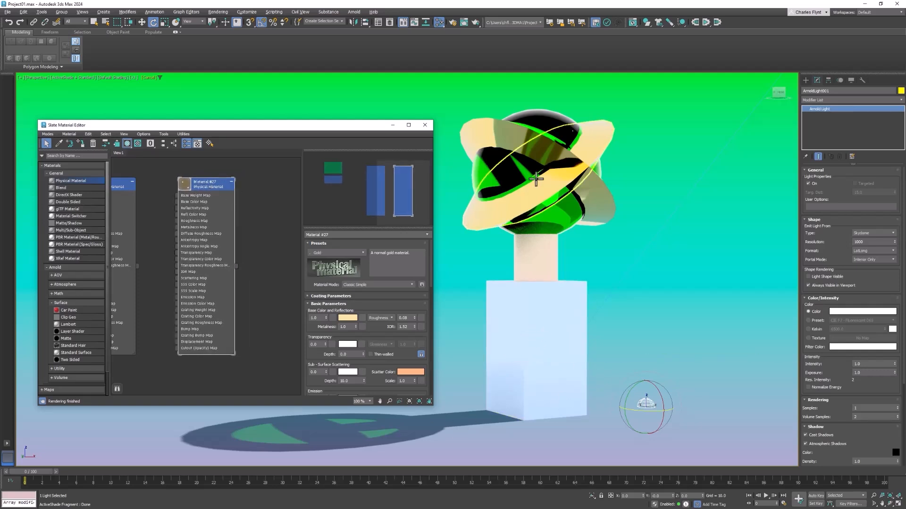
- Switch back to the Metal Plate 02 page in the browser and set the download to 2K resolution in ZIP format
{"action": "key", "text": "alt+Tab"}
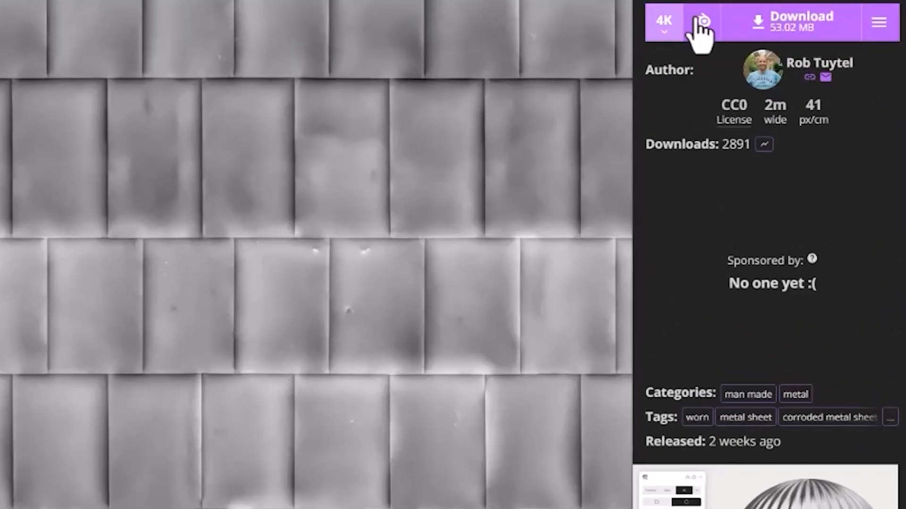
{"action": "left_click", "coordinate": [664, 36]}
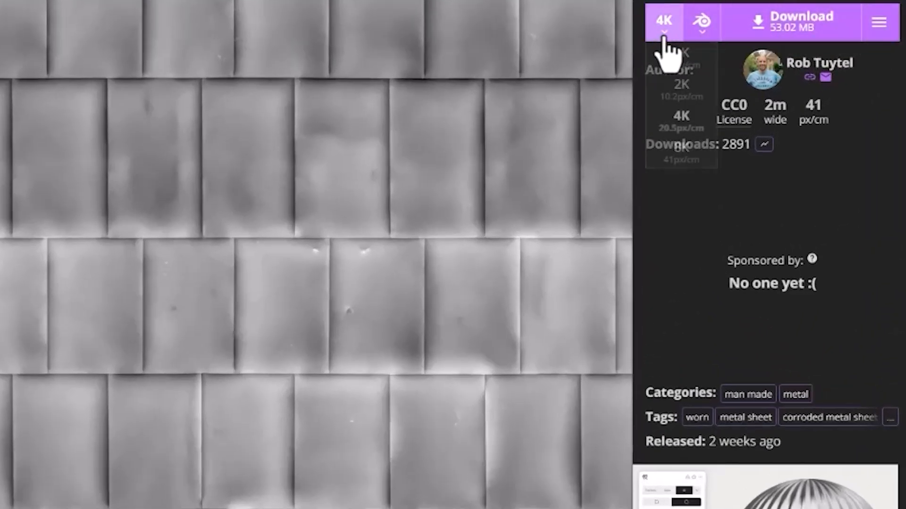
{"action": "left_click", "coordinate": [679, 94]}
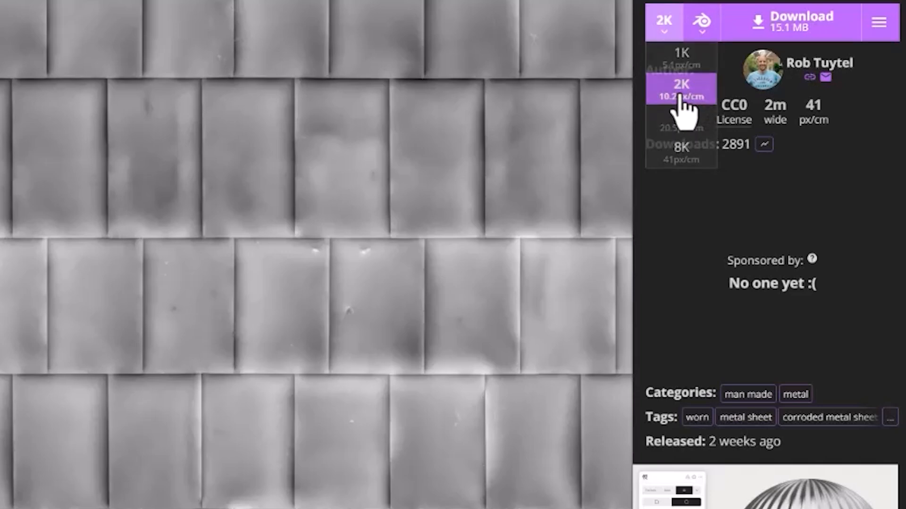
{"action": "left_click", "coordinate": [702, 34]}
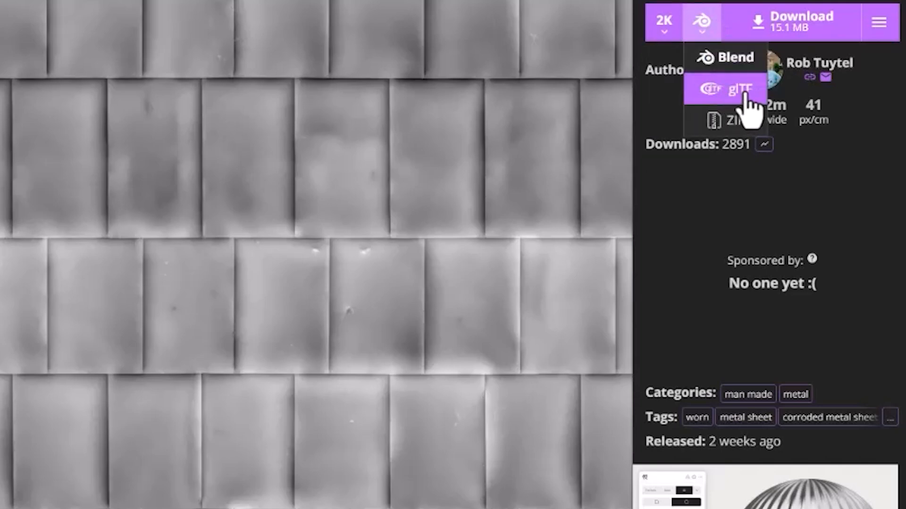
{"action": "left_click", "coordinate": [723, 123]}
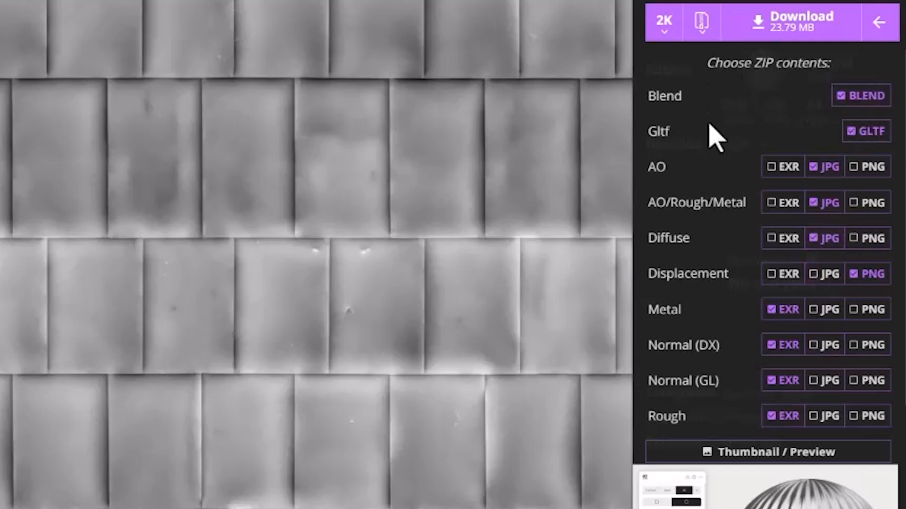
- Exclude the Blend file, the glTF file and the AO JPG map from the ZIP contents
{"action": "left_click", "coordinate": [857, 110]}
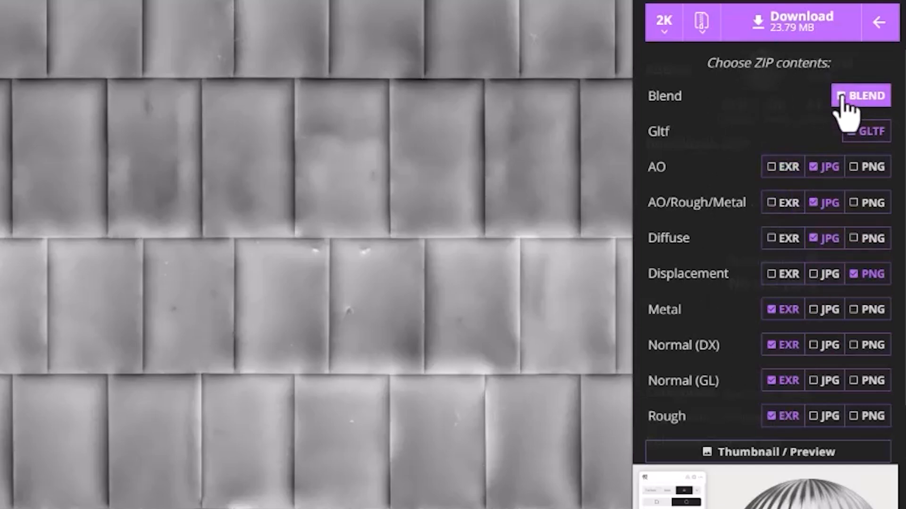
{"action": "left_click", "coordinate": [864, 132]}
{"action": "left_click", "coordinate": [868, 132]}
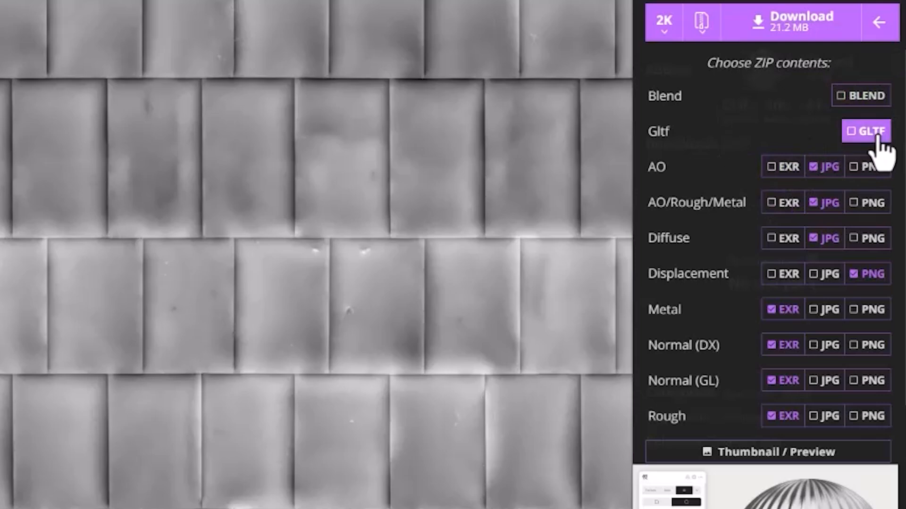
{"action": "left_click", "coordinate": [825, 167]}
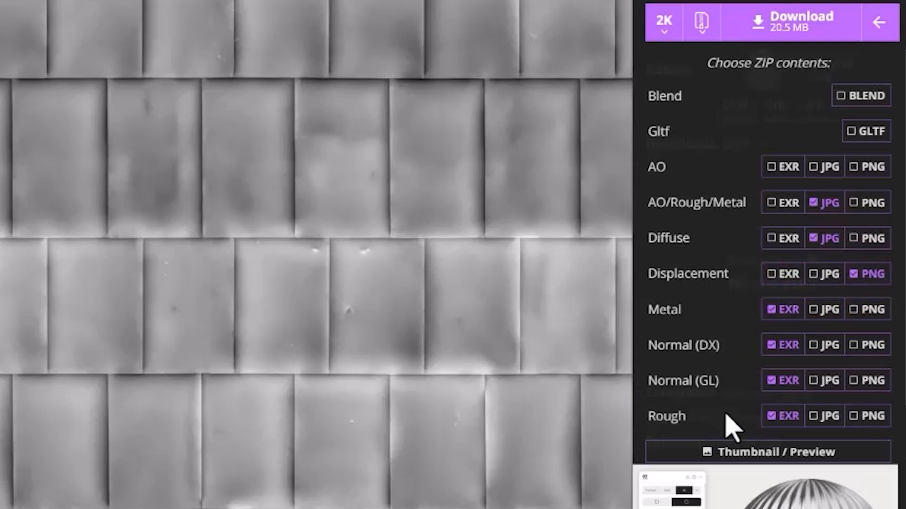
- Exclude the Normal (DX) EXR map, then download the ZIP and save it in the Downloads folder
{"action": "left_click", "coordinate": [769, 347]}
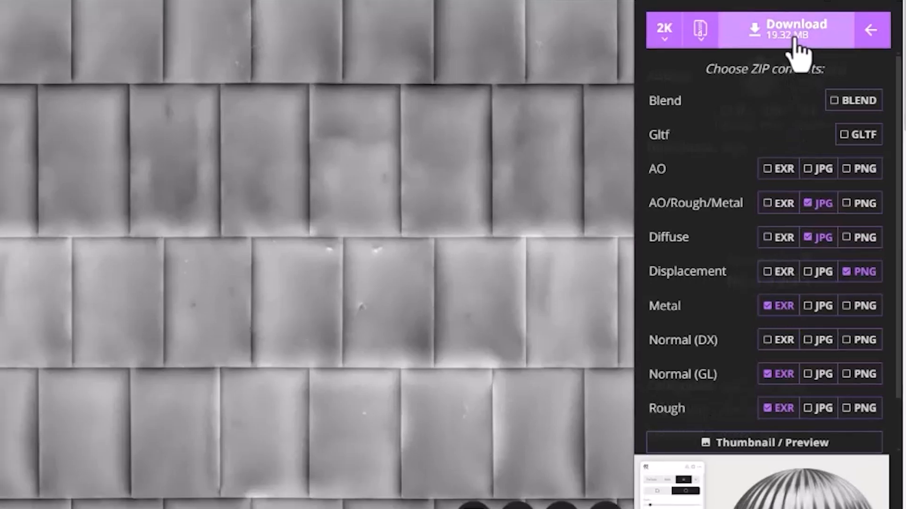
{"action": "left_click", "coordinate": [802, 34]}
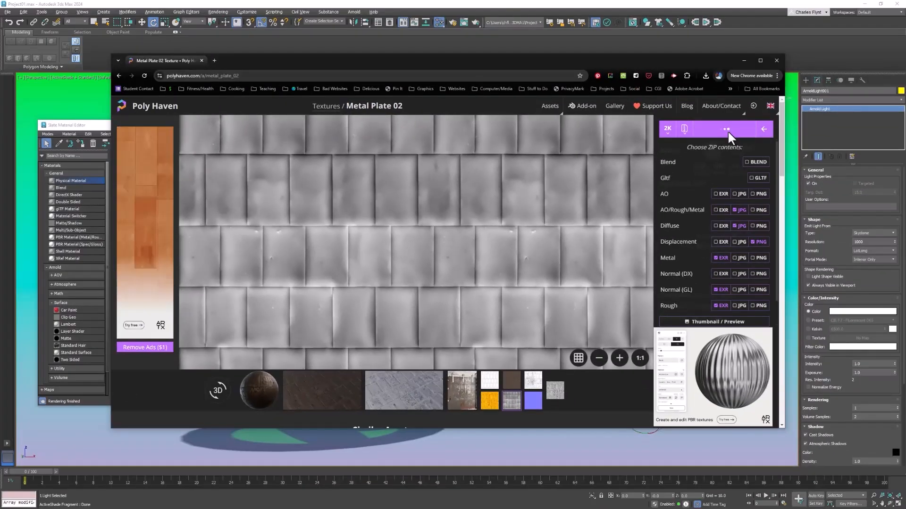
{"action": "left_click_drag", "start_coordinate": [406, 61], "coordinate": [492, 115]}
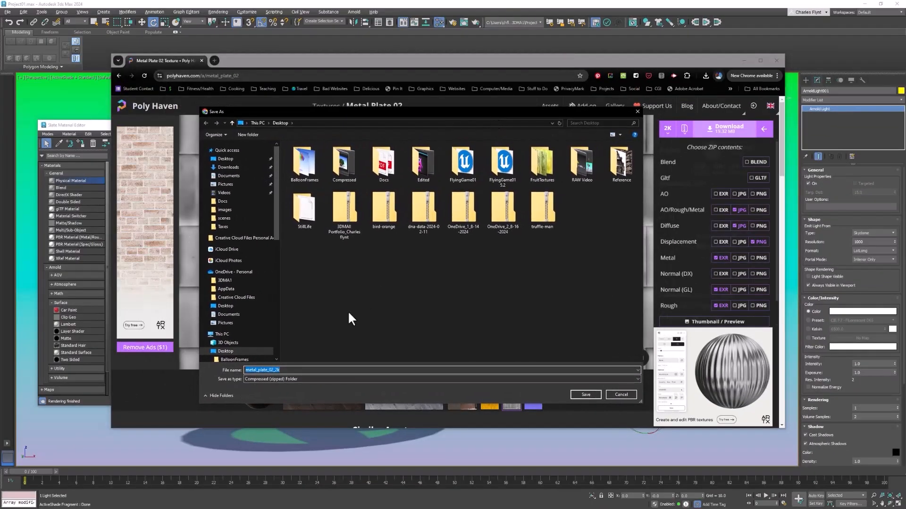
{"action": "left_click", "coordinate": [228, 168]}
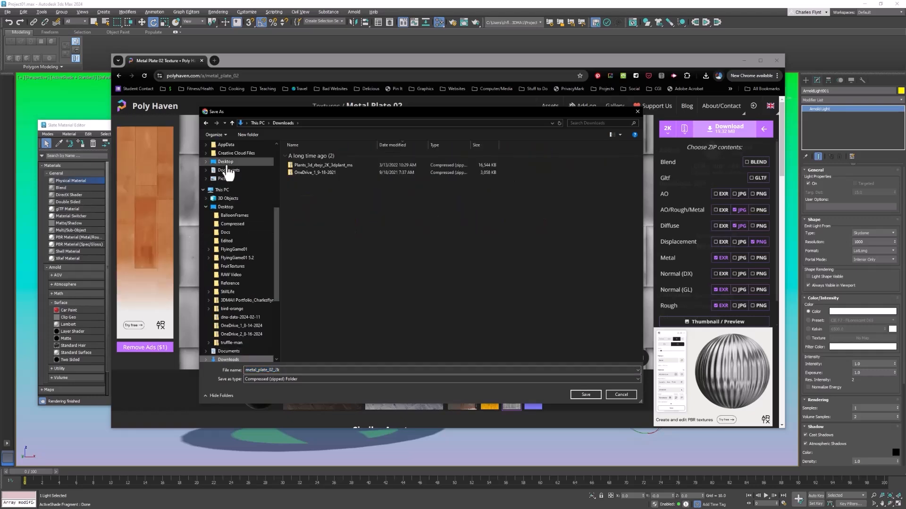
{"action": "left_click", "coordinate": [589, 393]}
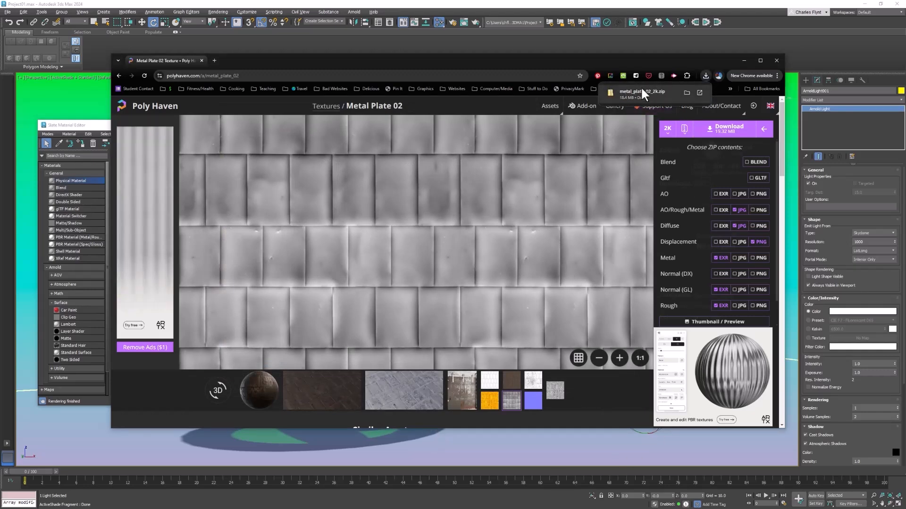
- Show the downloaded metal_plate_02_2k ZIP in its folder, shrink the Explorer window, and open the textures folder inside the archive
{"action": "left_click", "coordinate": [687, 92]}
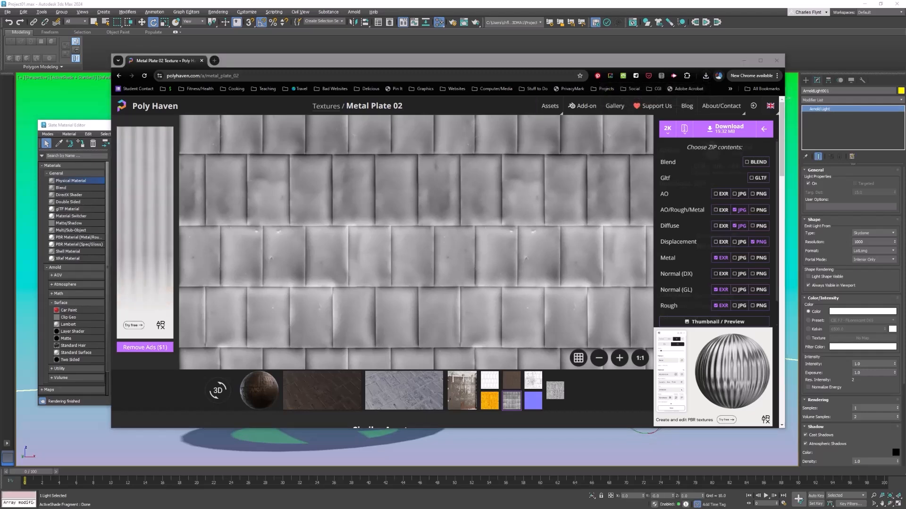
{"action": "left_click_drag", "start_coordinate": [815, 81], "coordinate": [743, 73]}
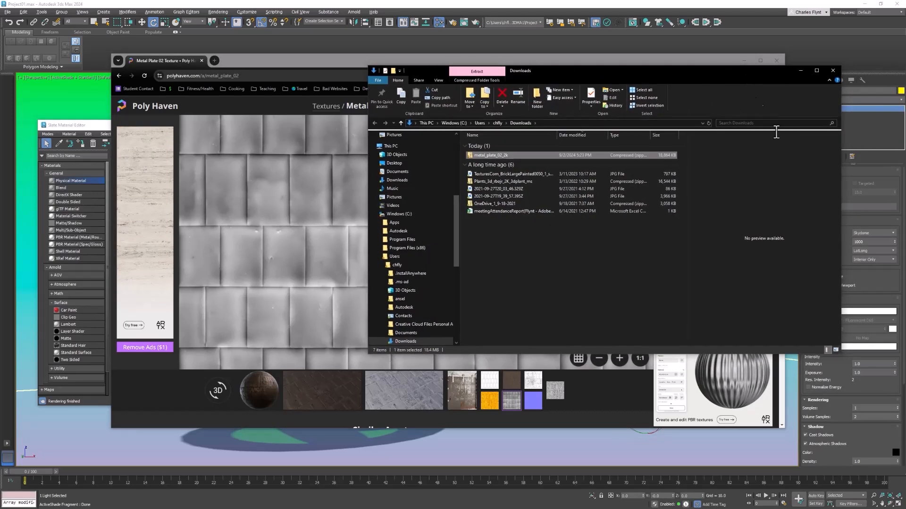
{"action": "left_click_drag", "start_coordinate": [839, 356], "coordinate": [831, 308]}
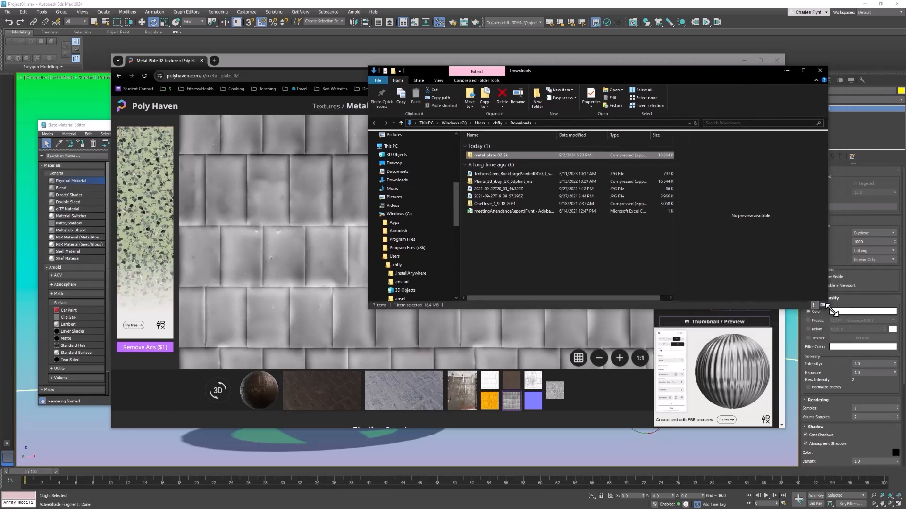
{"action": "double_click", "coordinate": [468, 154]}
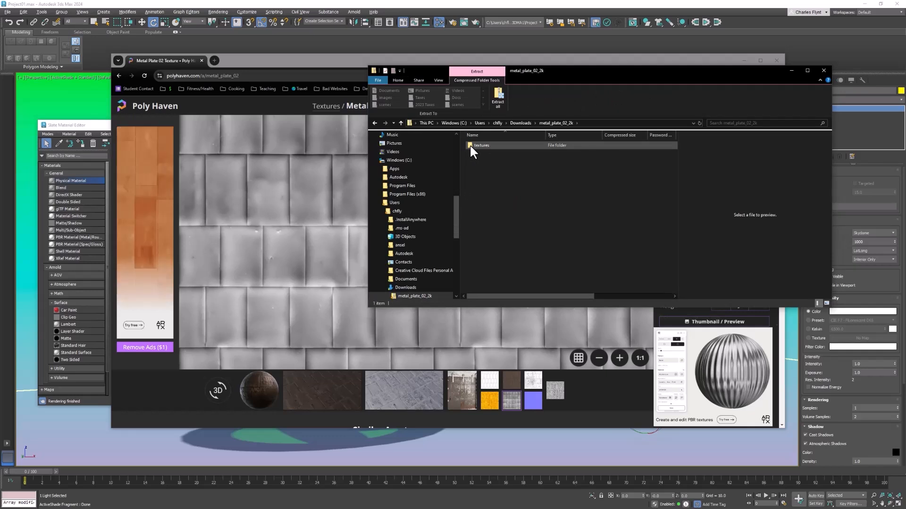
{"action": "double_click", "coordinate": [470, 146]}
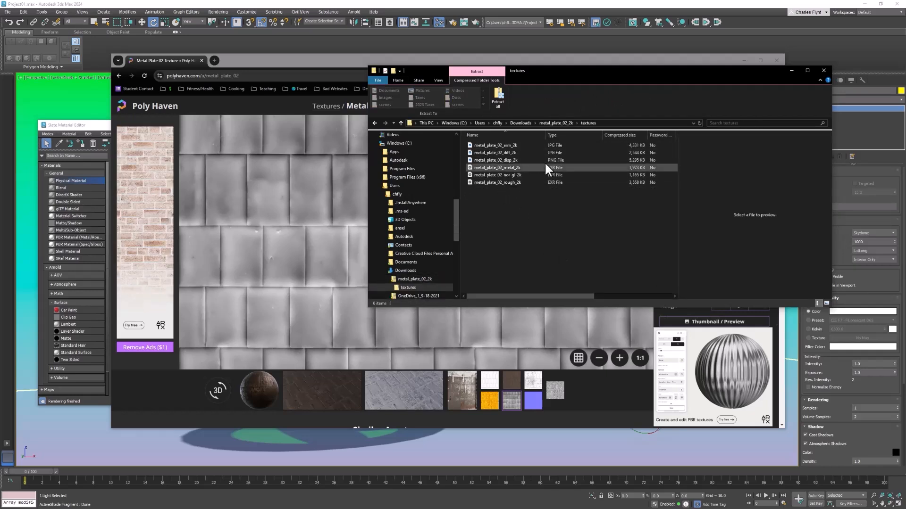
- Minimize the browser, select all six texture files in the ZIP, and move the Explorer window clear of the Slate Material Editor
{"action": "left_click", "coordinate": [348, 58]}
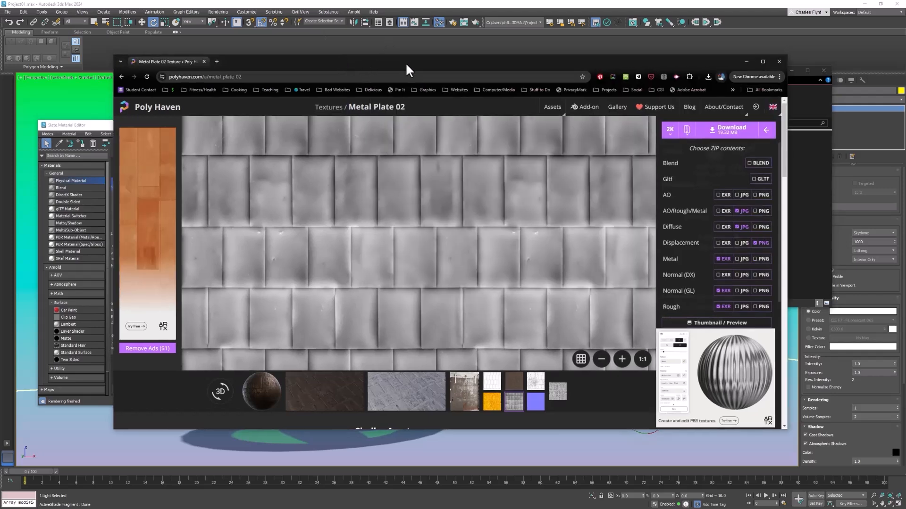
{"action": "left_click", "coordinate": [747, 60]}
{"action": "left_click_drag", "start_coordinate": [691, 71], "coordinate": [700, 80]}
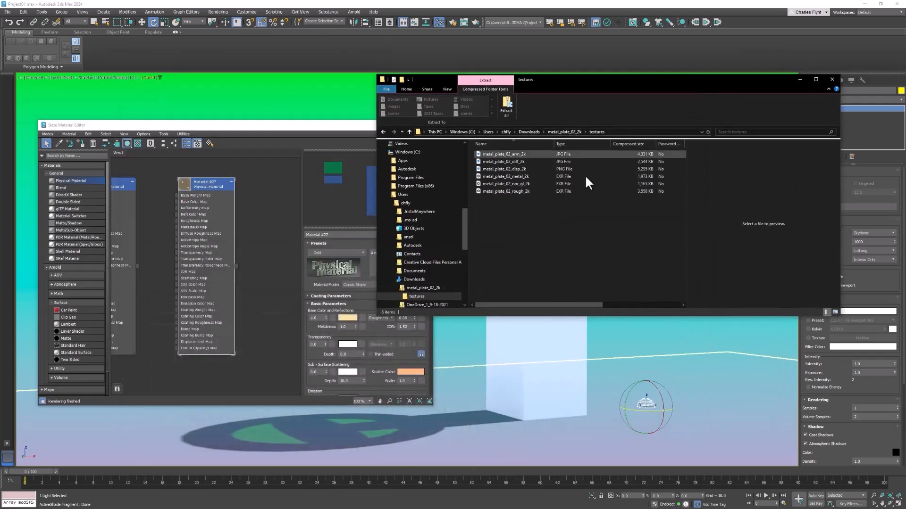
{"action": "left_click_drag", "start_coordinate": [596, 84], "coordinate": [621, 80]}
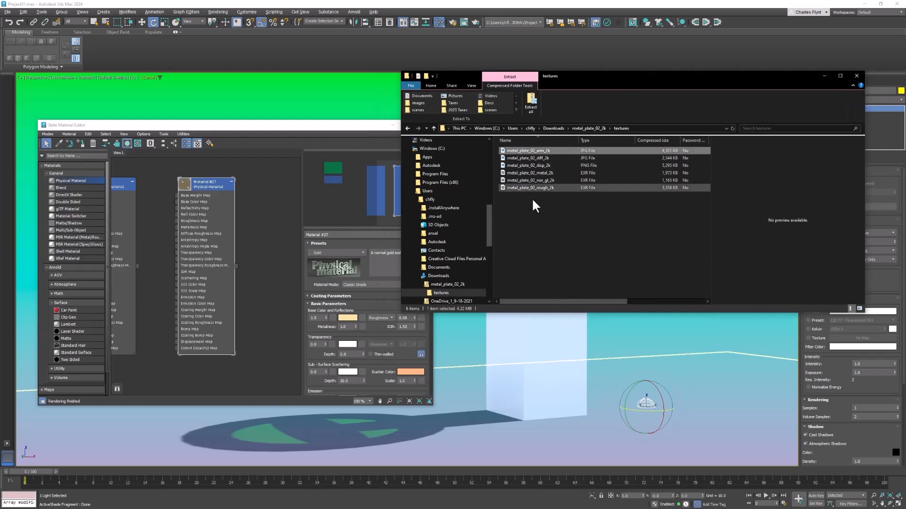
{"action": "left_click_drag", "start_coordinate": [556, 224], "coordinate": [277, 203]}
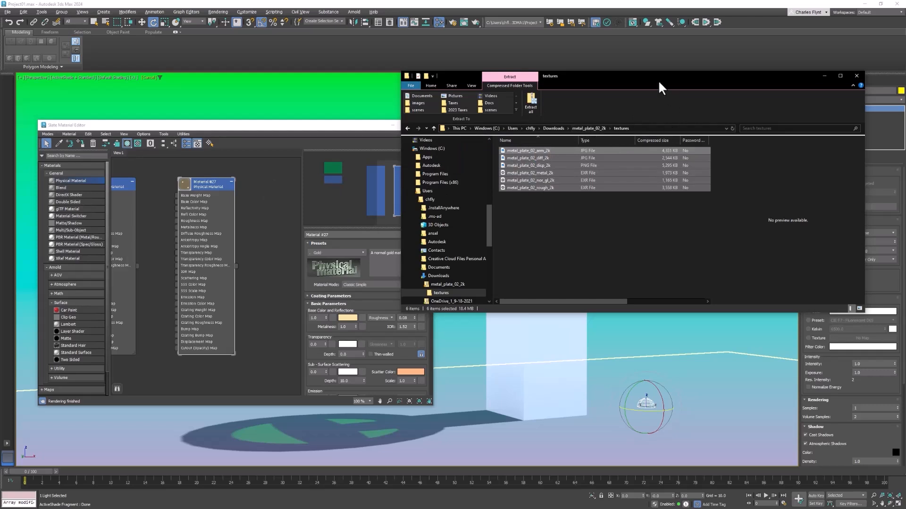
{"action": "mouse_move", "coordinate": [689, 81]}
{"action": "left_mouse_down"}
{"action": "mouse_move", "coordinate": [690, 90]}
{"action": "mouse_move", "coordinate": [703, 73]}
{"action": "left_mouse_up"}
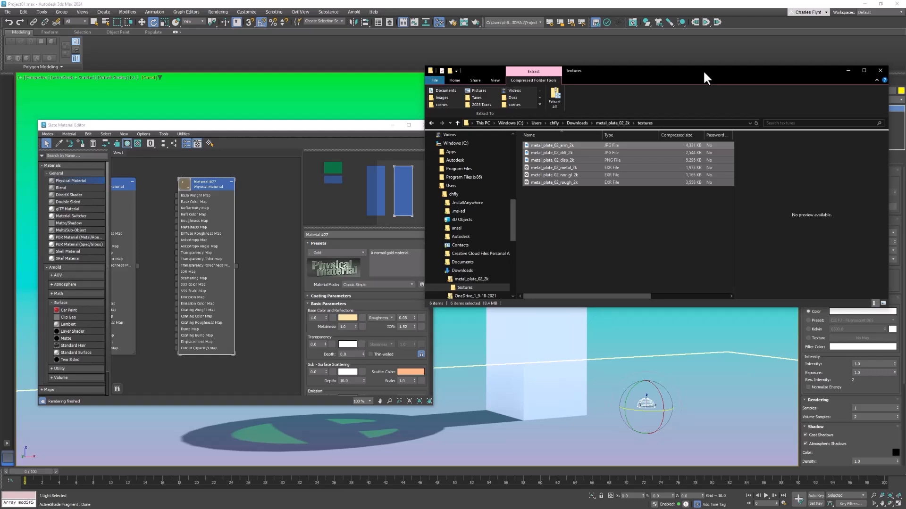
{"action": "left_click_drag", "start_coordinate": [674, 83], "coordinate": [678, 75]}
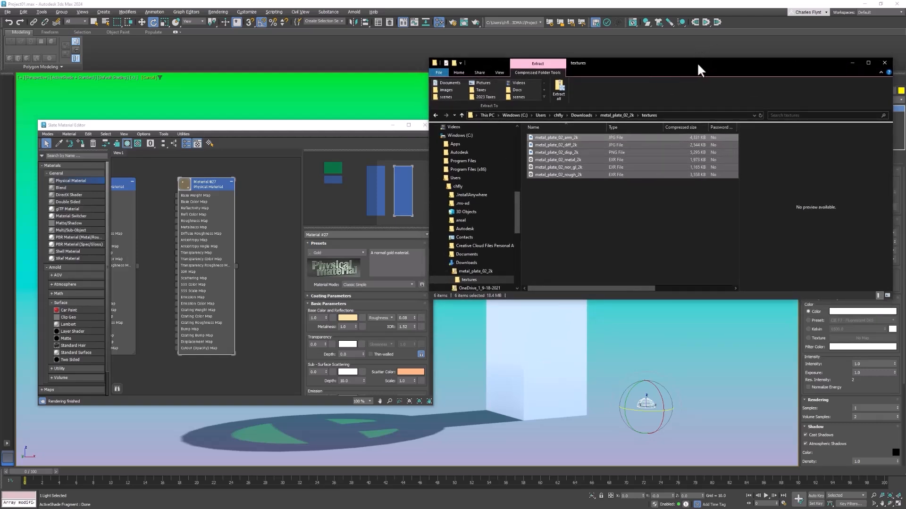
- Open a second Explorer window and arrange it side by side with the one showing the ZIP's textures folder
{"action": "key", "text": "ctrl+n"}
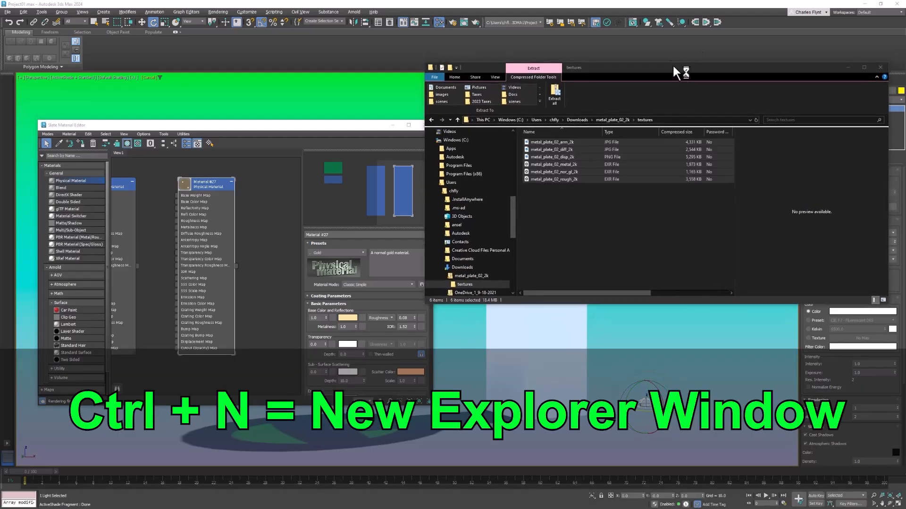
{"action": "left_click_drag", "start_coordinate": [686, 75], "coordinate": [316, 68]}
{"action": "left_click_drag", "start_coordinate": [600, 68], "coordinate": [621, 70]}
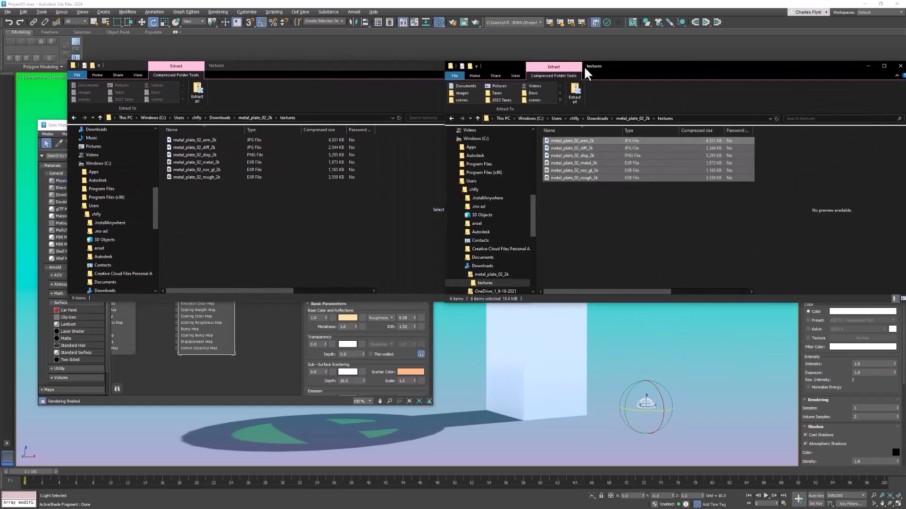
{"action": "left_click", "coordinate": [398, 63]}
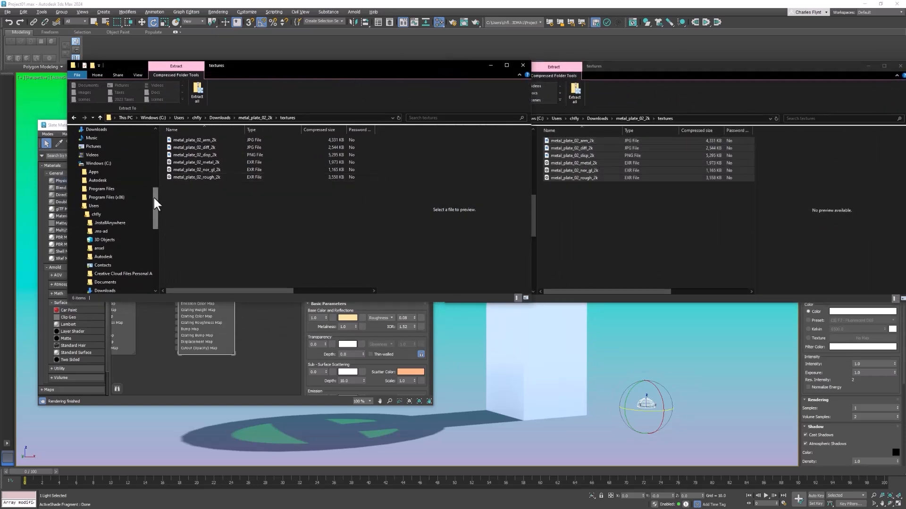
- Navigate the second Explorer window to OneDrive > 3DMA1 > Project > sceneassets > images
{"action": "left_click_drag", "start_coordinate": [152, 197], "coordinate": [160, 148]}
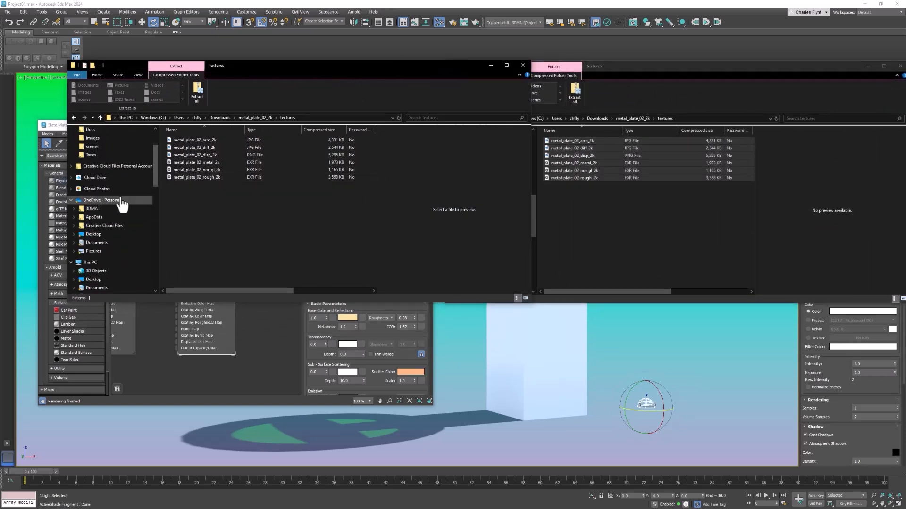
{"action": "left_click", "coordinate": [128, 200]}
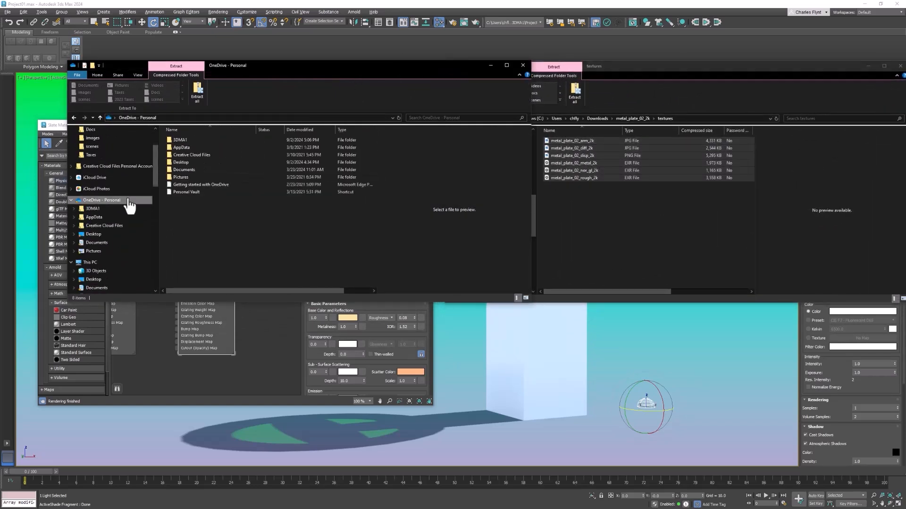
{"action": "double_click", "coordinate": [170, 139]}
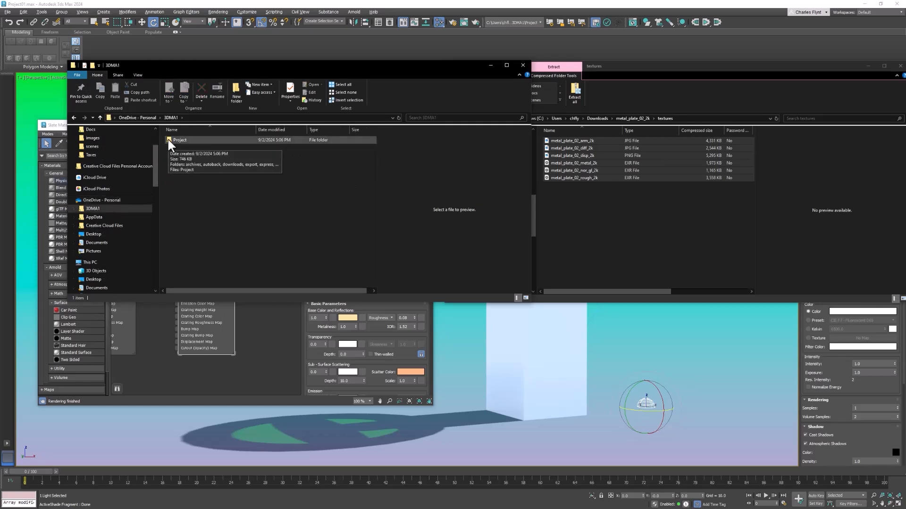
{"action": "double_click", "coordinate": [169, 140]}
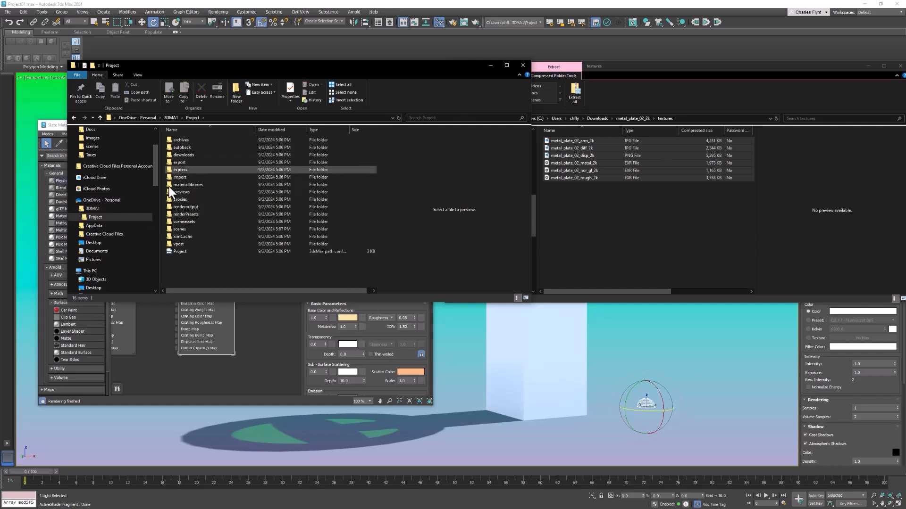
{"action": "double_click", "coordinate": [168, 221]}
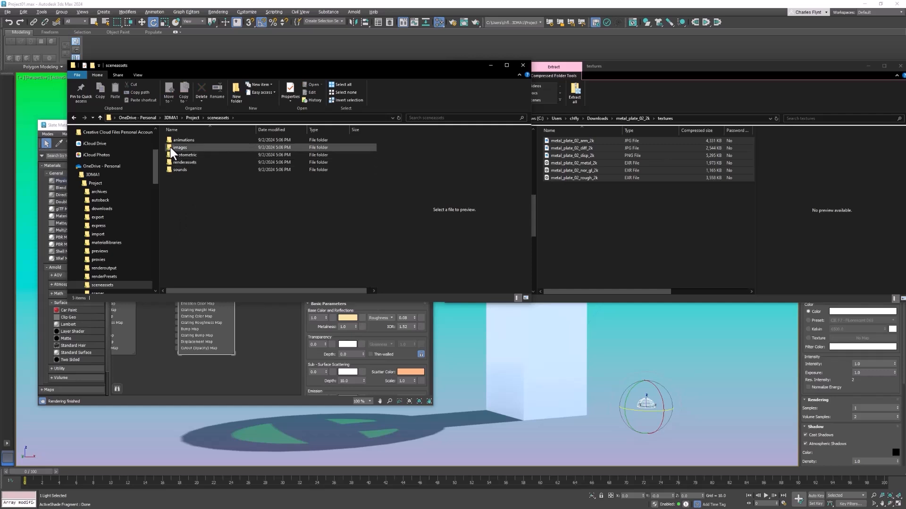
{"action": "double_click", "coordinate": [171, 147]}
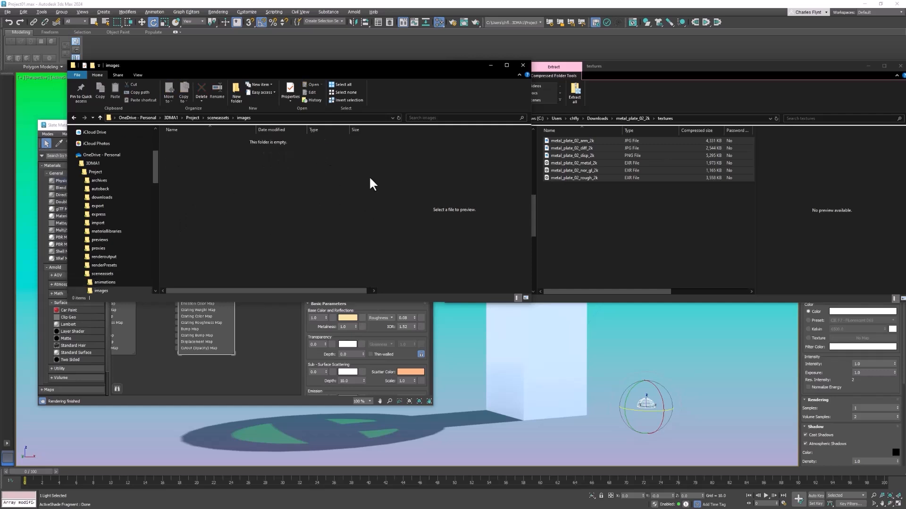
- Copy all six metal_plate_02 texture files from the ZIP into the project's images folder and close the ZIP window
{"action": "left_click", "coordinate": [661, 67]}
{"action": "key", "text": "ctrl+a"}
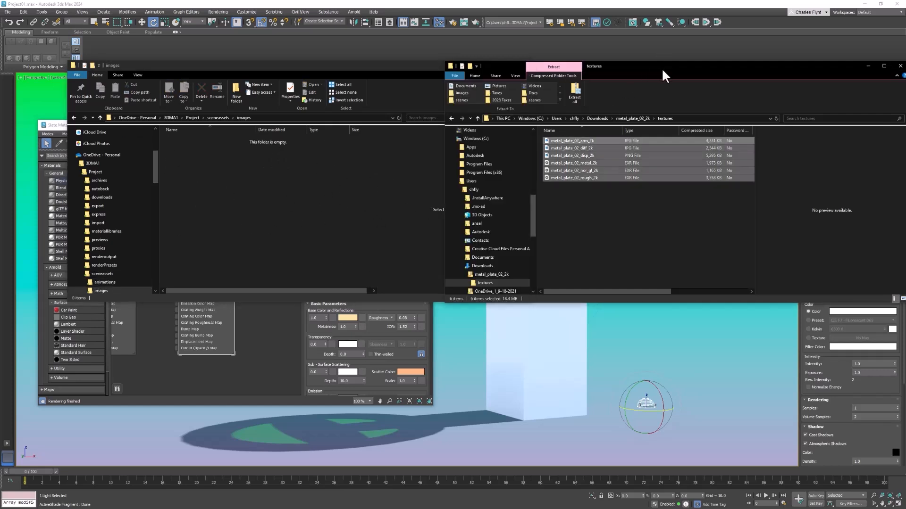
{"action": "left_click", "coordinate": [547, 141]}
{"action": "left_click_drag", "start_coordinate": [613, 243], "coordinate": [313, 211]}
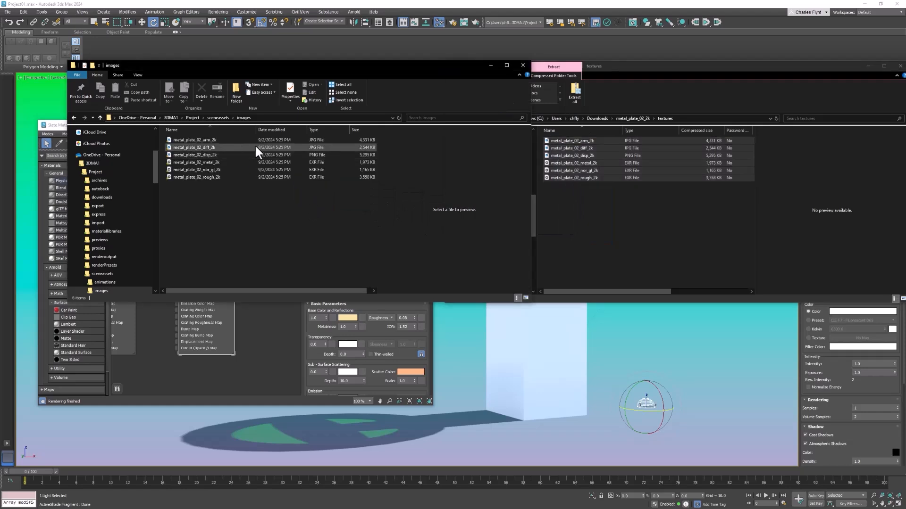
{"action": "left_click_drag", "start_coordinate": [838, 71], "coordinate": [766, 81]}
{"action": "left_click", "coordinate": [826, 75]}
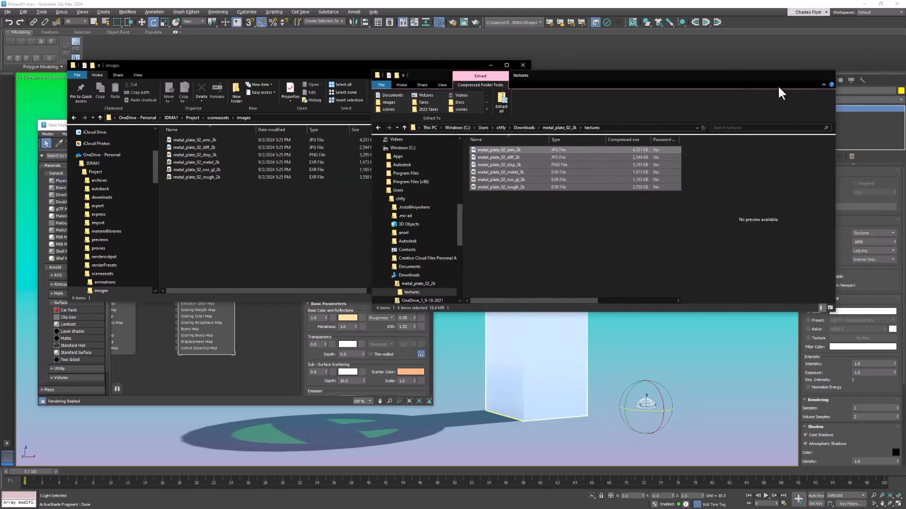
- Bring all six metal_plate_02 files from the project's images folder into the Slate Material Editor view as bitmap nodes beside Material #27
{"action": "left_click_drag", "start_coordinate": [391, 68], "coordinate": [750, 71]}
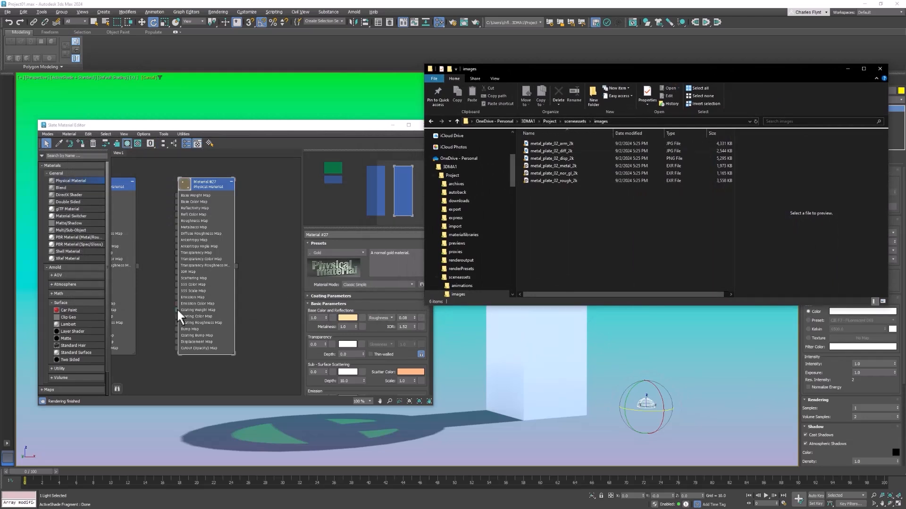
{"action": "middle_click_drag", "start_coordinate": [250, 285], "coordinate": [188, 286]}
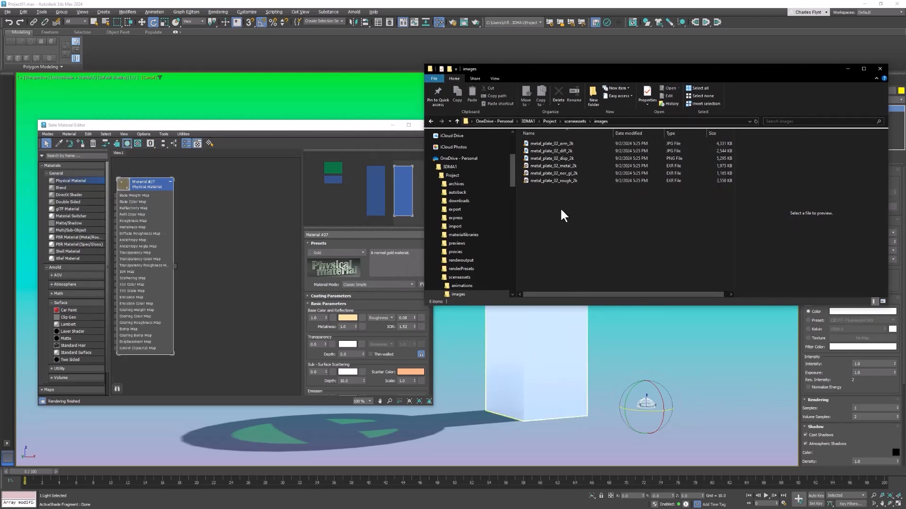
{"action": "left_click_drag", "start_coordinate": [560, 208], "coordinate": [258, 274]}
{"action": "left_click_drag", "start_coordinate": [225, 208], "coordinate": [225, 208]}
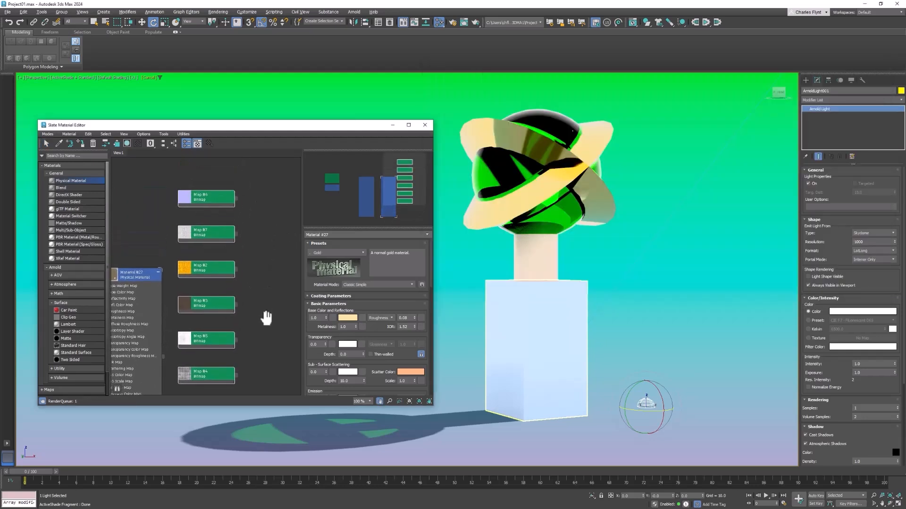
{"action": "middle_click_drag", "start_coordinate": [281, 289], "coordinate": [229, 289]}
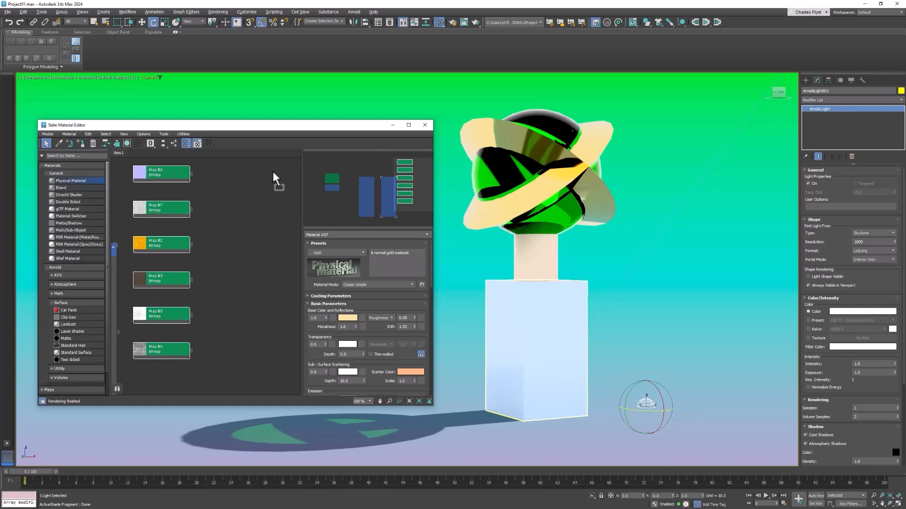
- Add a new Physical Material node to the right of the column of six bitmap nodes
{"action": "left_click_drag", "start_coordinate": [274, 172], "coordinate": [273, 172]}
{"action": "scroll", "coordinate": [206, 319], "scroll_direction": "down", "scroll_amount": 2}
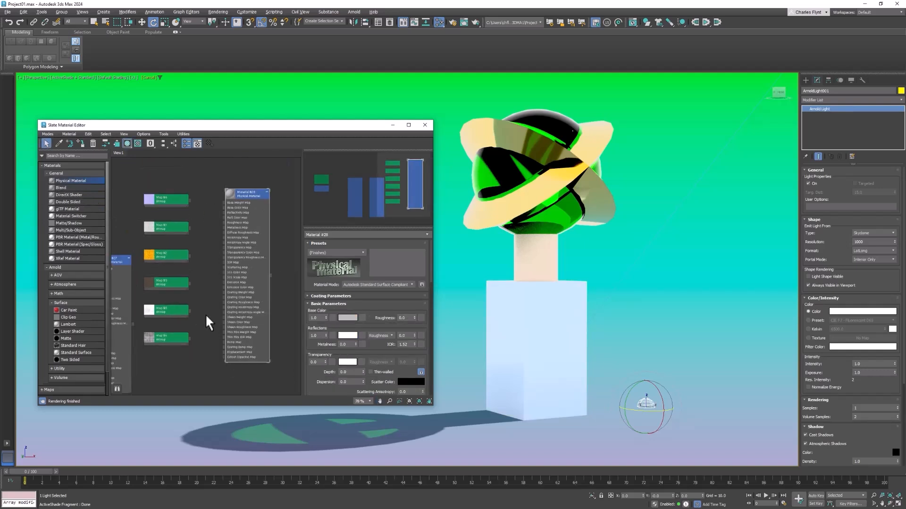
{"action": "scroll", "coordinate": [205, 313], "scroll_direction": "down", "scroll_amount": 2}
{"action": "left_click_drag", "start_coordinate": [260, 351], "coordinate": [178, 221]}
{"action": "middle_click_drag", "start_coordinate": [246, 260], "coordinate": [183, 267]}
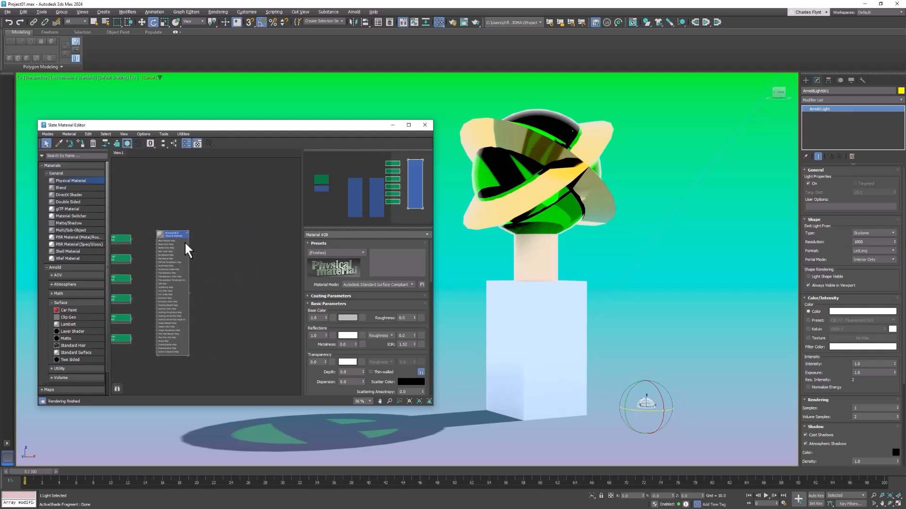
{"action": "middle_click_drag", "start_coordinate": [185, 236], "coordinate": [256, 197]}
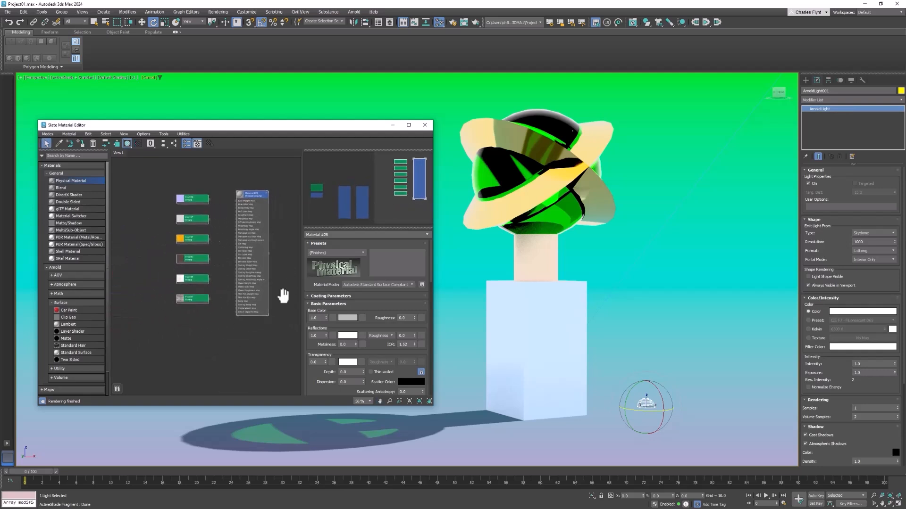
- Assign the new Physical Material, Material #28, to the rectangular pedestal box in the viewport
{"action": "scroll", "coordinate": [250, 274], "scroll_direction": "up", "scroll_amount": 5}
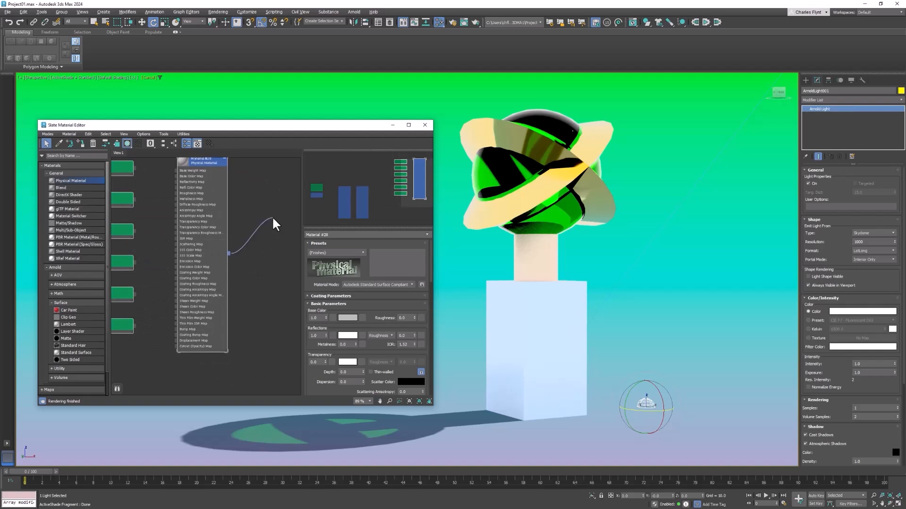
{"action": "left_click_drag", "start_coordinate": [273, 218], "coordinate": [534, 340]}
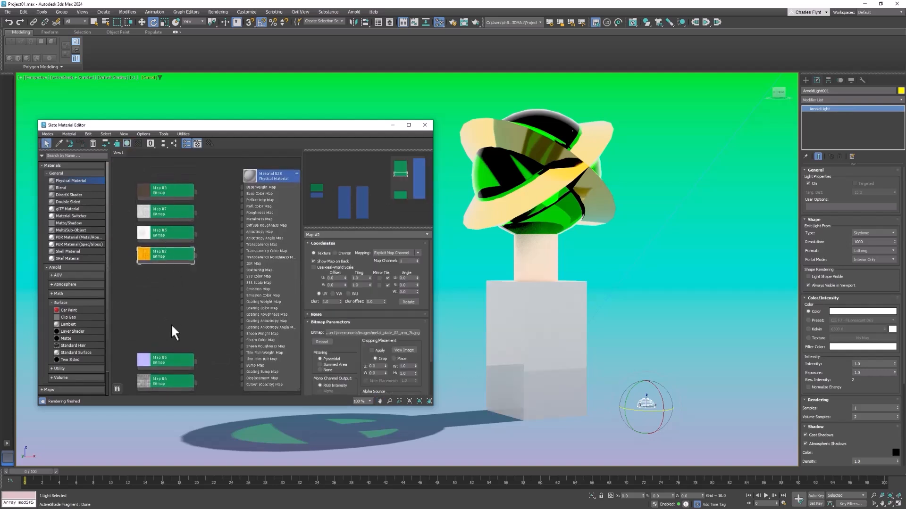
- Identify the metal_plate_02_disp bitmap, Map #4, and connect it to the Physical Material's Displacement Map input
{"action": "left_click", "coordinate": [176, 361]}
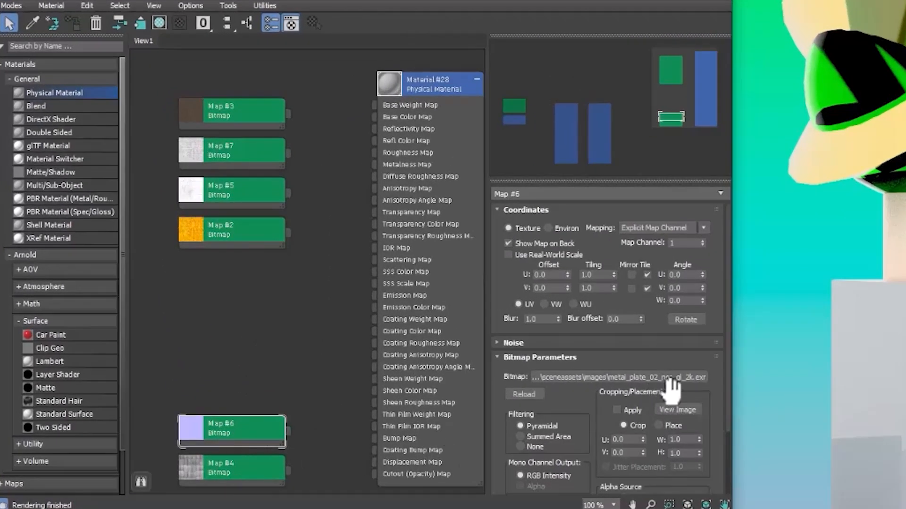
{"action": "left_click", "coordinate": [241, 465]}
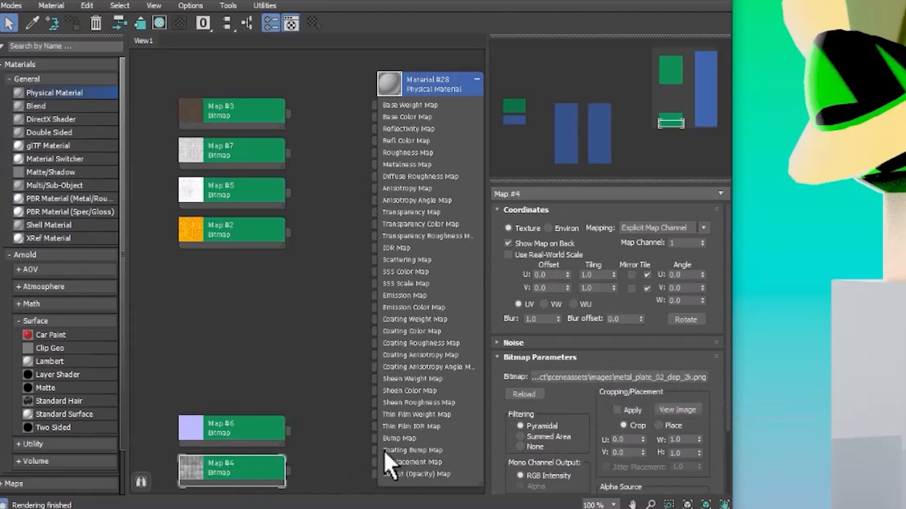
{"action": "middle_click_drag", "start_coordinate": [349, 442], "coordinate": [330, 378]}
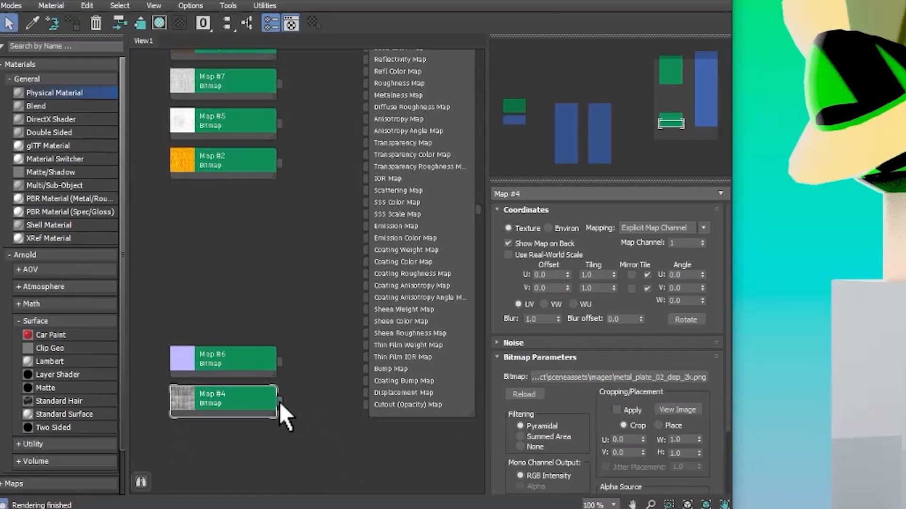
{"action": "left_click_drag", "start_coordinate": [279, 401], "coordinate": [383, 393]}
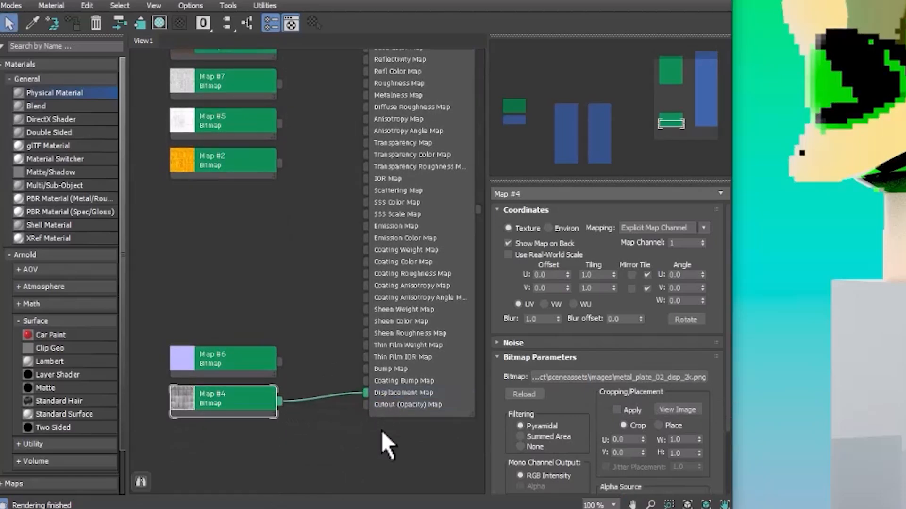
- Move the metal_plate_02_nor_gl bitmap, Map #6, away from the Physical Material to make room for an intermediate node
{"action": "left_click", "coordinate": [251, 363]}
{"action": "middle_click_drag", "start_coordinate": [295, 278], "coordinate": [299, 366]}
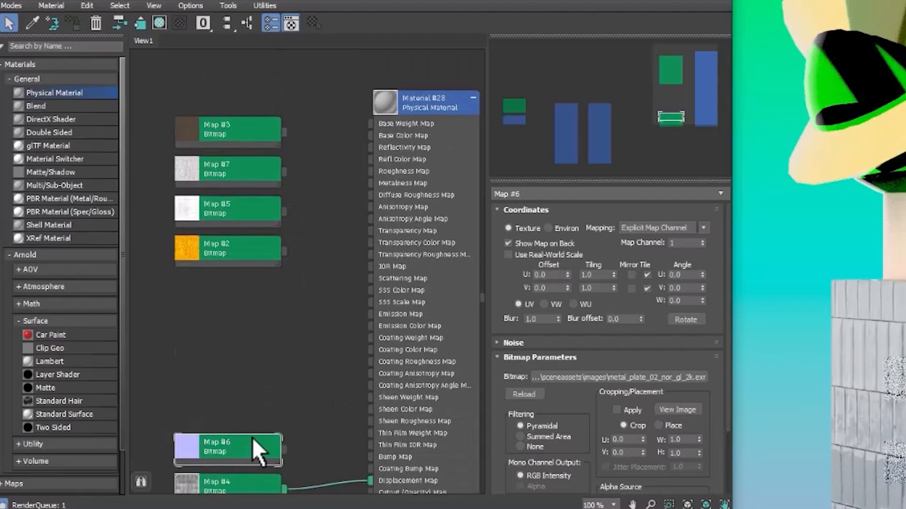
{"action": "left_click_drag", "start_coordinate": [252, 437], "coordinate": [256, 424]}
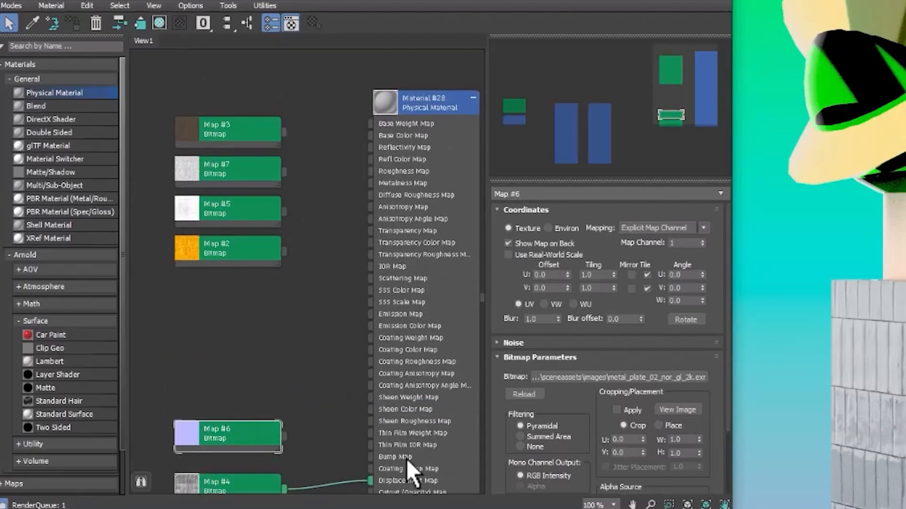
{"action": "middle_click_drag", "start_coordinate": [308, 391], "coordinate": [329, 327]}
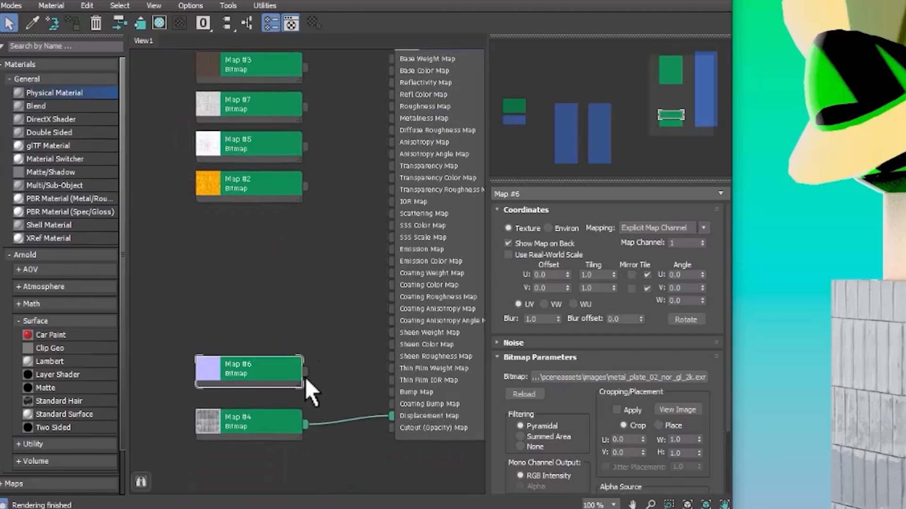
{"action": "left_click_drag", "start_coordinate": [265, 374], "coordinate": [206, 346]}
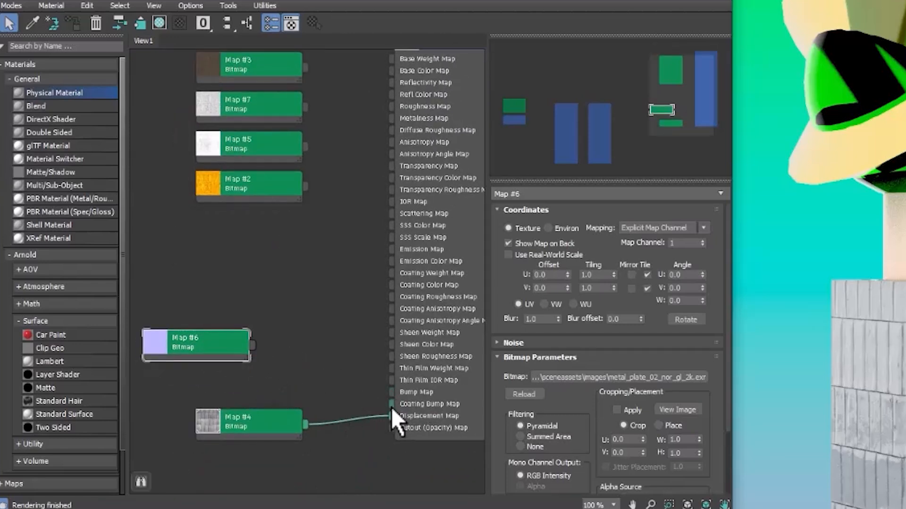
- Add a Normal Bump map to the material's Bump Map input and connect the metal_plate_02_nor_gl bitmap to its Normal input
{"action": "left_click_drag", "start_coordinate": [392, 393], "coordinate": [318, 296]}
{"action": "mouse_move", "coordinate": [361, 319]}
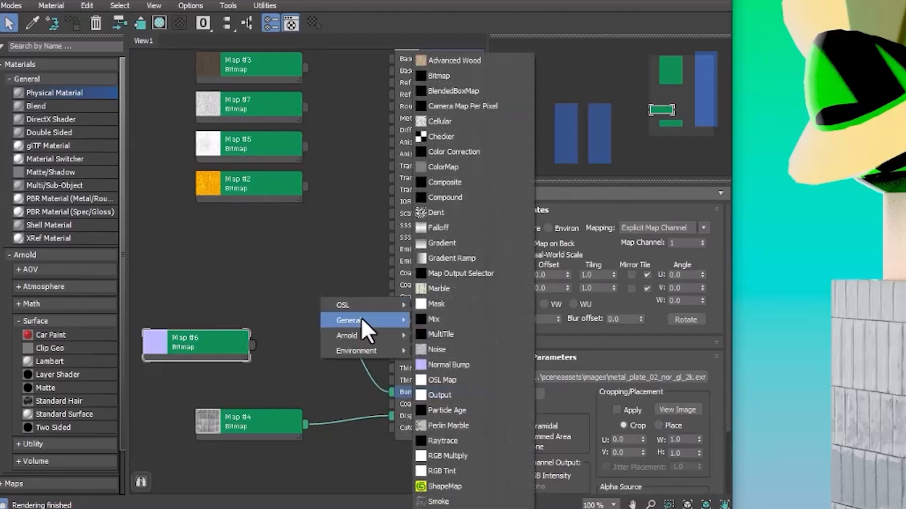
{"action": "left_click", "coordinate": [464, 366]}
{"action": "left_click_drag", "start_coordinate": [194, 337], "coordinate": [182, 338]}
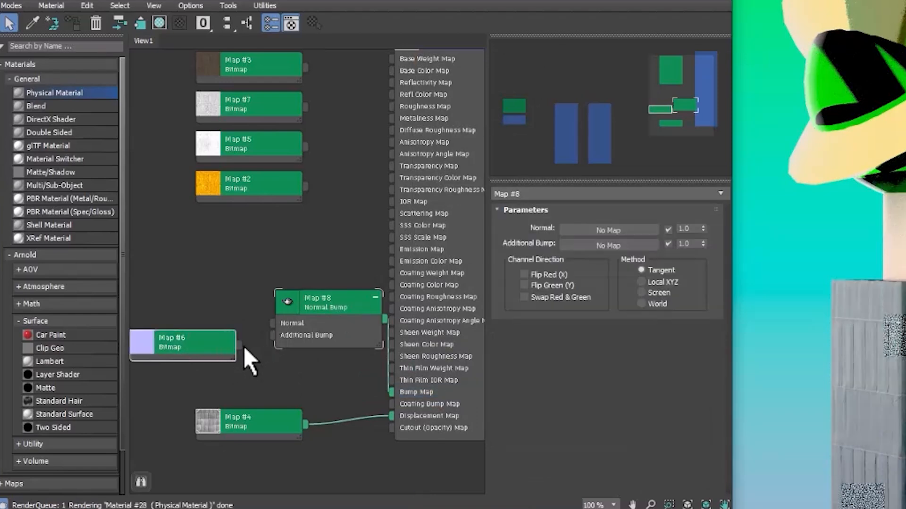
{"action": "left_click_drag", "start_coordinate": [279, 375], "coordinate": [287, 325]}
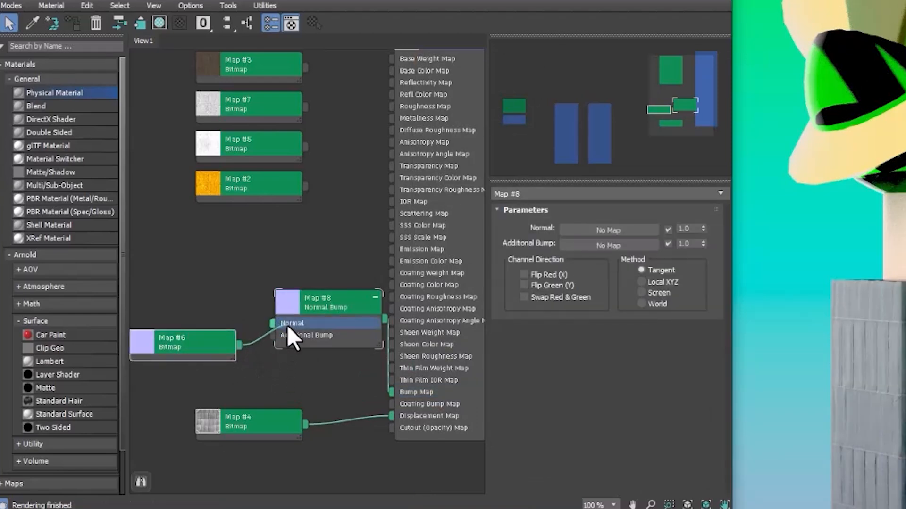
- Arrange the Normal Bump node and its normal-map bitmap side by side above the displacement bitmap
{"action": "left_click_drag", "start_coordinate": [341, 303], "coordinate": [322, 348]}
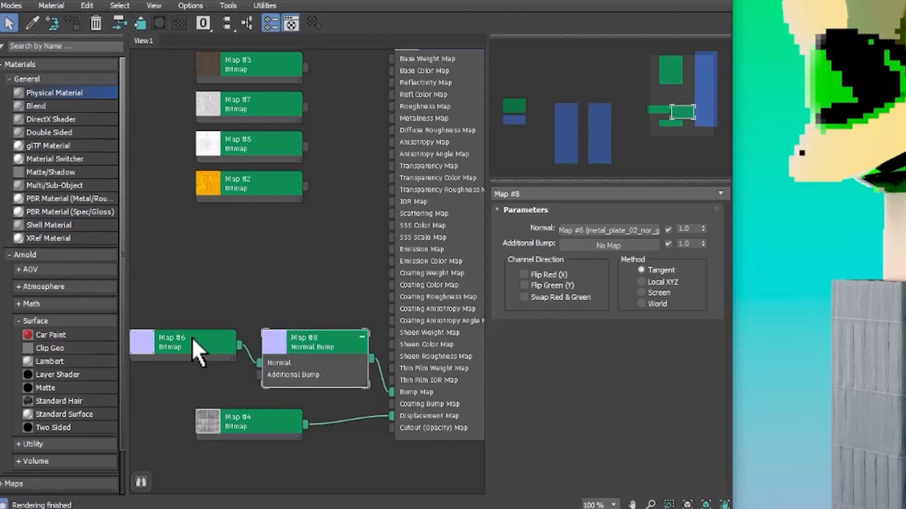
{"action": "left_click_drag", "start_coordinate": [191, 338], "coordinate": [185, 351]}
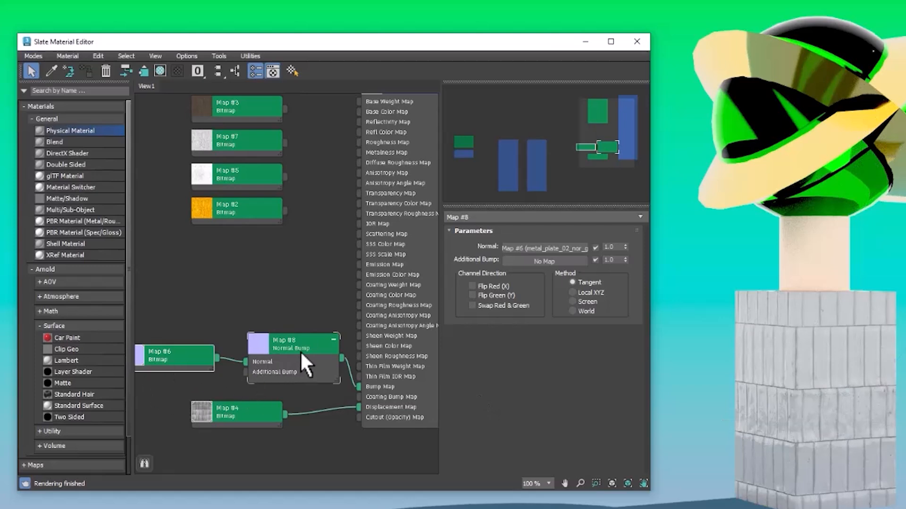
{"action": "left_click_drag", "start_coordinate": [300, 351], "coordinate": [295, 369]}
{"action": "left_click_drag", "start_coordinate": [191, 360], "coordinate": [181, 361]}
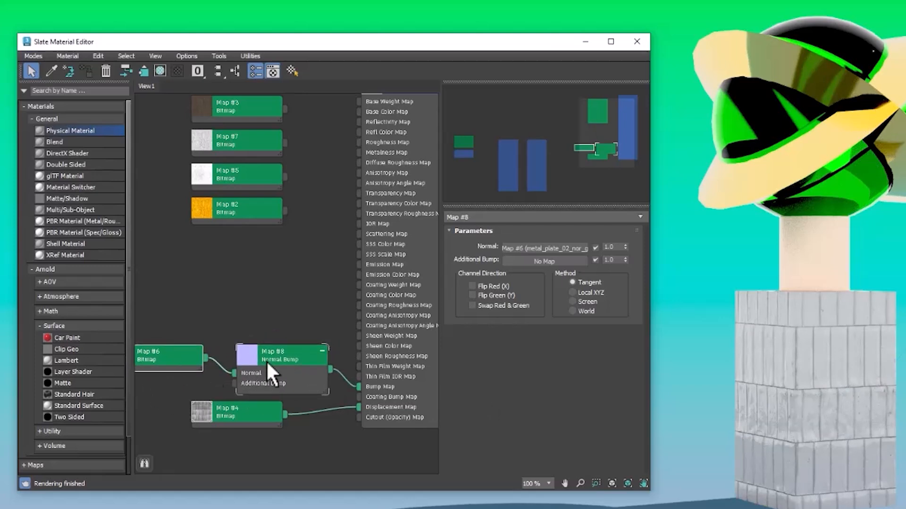
{"action": "left_click_drag", "start_coordinate": [266, 361], "coordinate": [243, 360]}
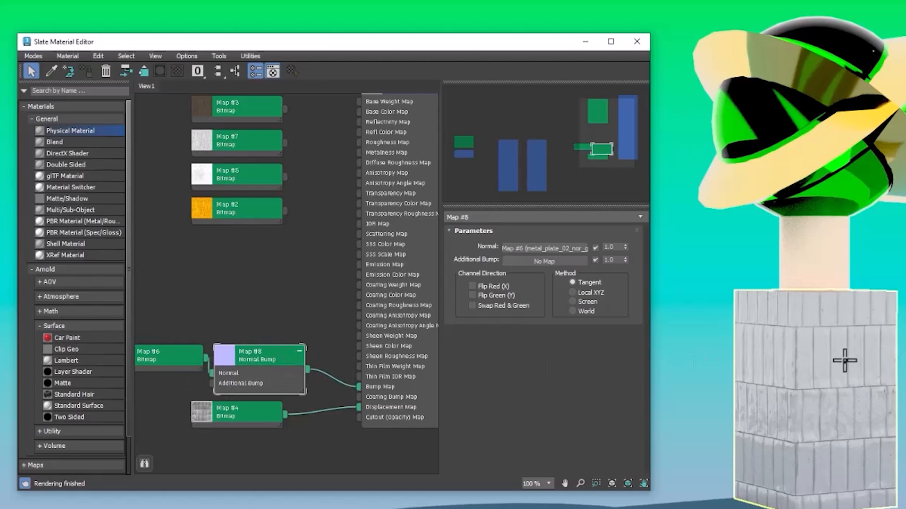
- Connect the metal_plate_02_diff bitmap, Map #3, to the Physical Material's Base Color Map input
{"action": "middle_click_drag", "start_coordinate": [293, 262], "coordinate": [298, 287]}
{"action": "left_click", "coordinate": [266, 137]}
{"action": "mouse_move", "coordinate": [251, 136]}
{"action": "left_mouse_down"}
{"action": "mouse_move", "coordinate": [272, 131]}
{"action": "mouse_move", "coordinate": [249, 137]}
{"action": "left_mouse_up"}
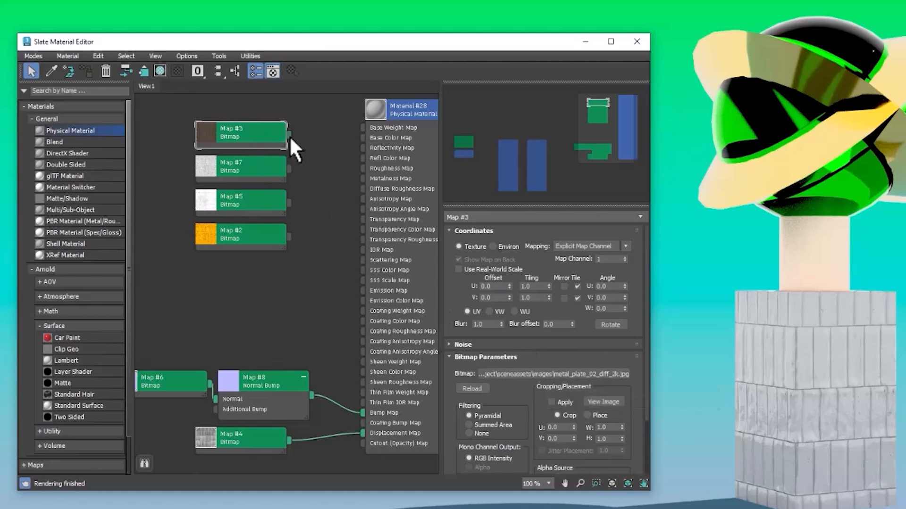
{"action": "left_click_drag", "start_coordinate": [290, 135], "coordinate": [362, 157]}
{"action": "left_click_drag", "start_coordinate": [381, 142], "coordinate": [383, 138]}
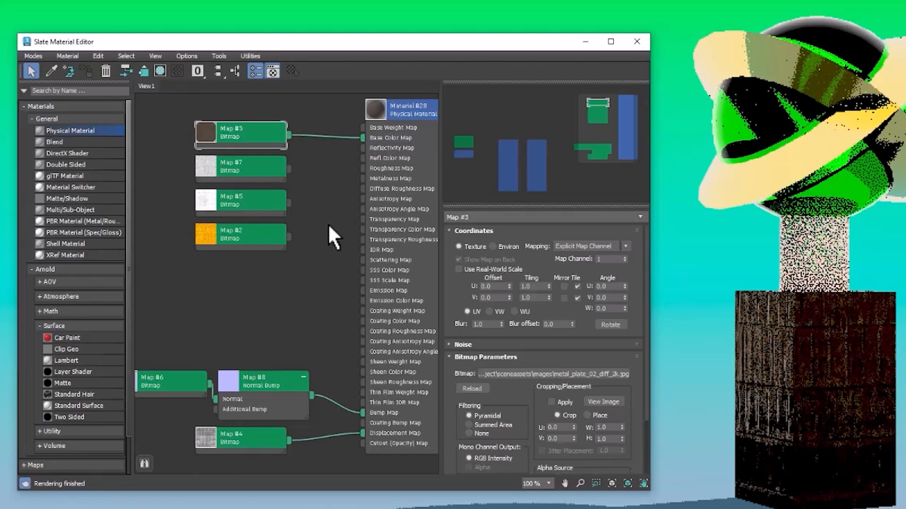
- Connect the metal_plate_02_rough bitmap to the Roughness Map input and the metal_plate_02_metal bitmap to the Metalness Map input
{"action": "left_click", "coordinate": [244, 167]}
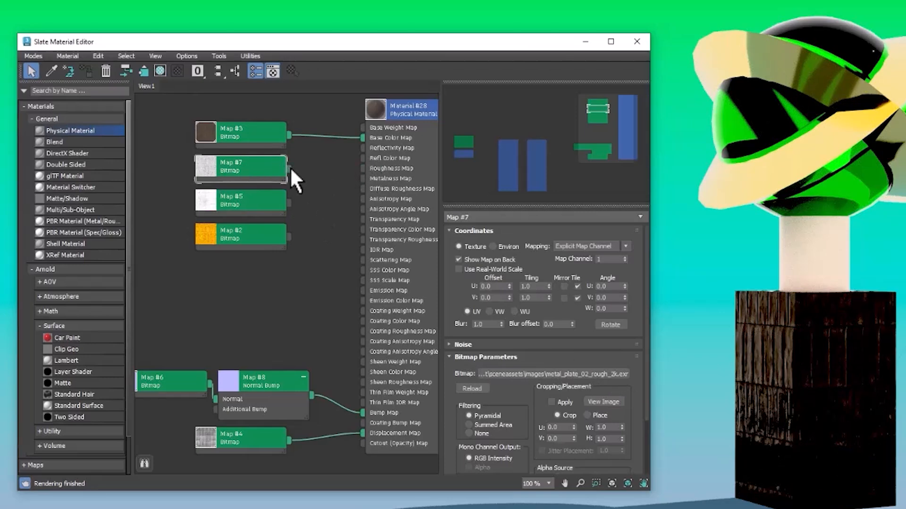
{"action": "left_click_drag", "start_coordinate": [290, 169], "coordinate": [362, 168]}
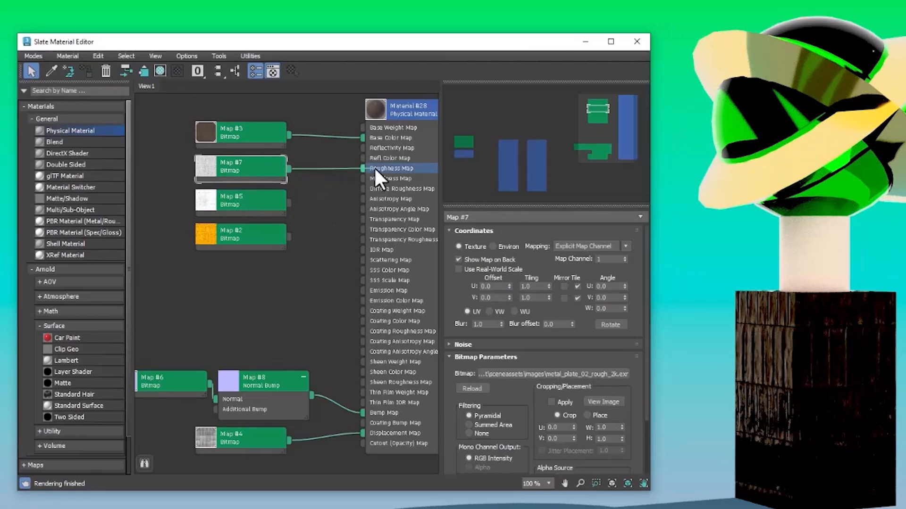
{"action": "left_click", "coordinate": [251, 206]}
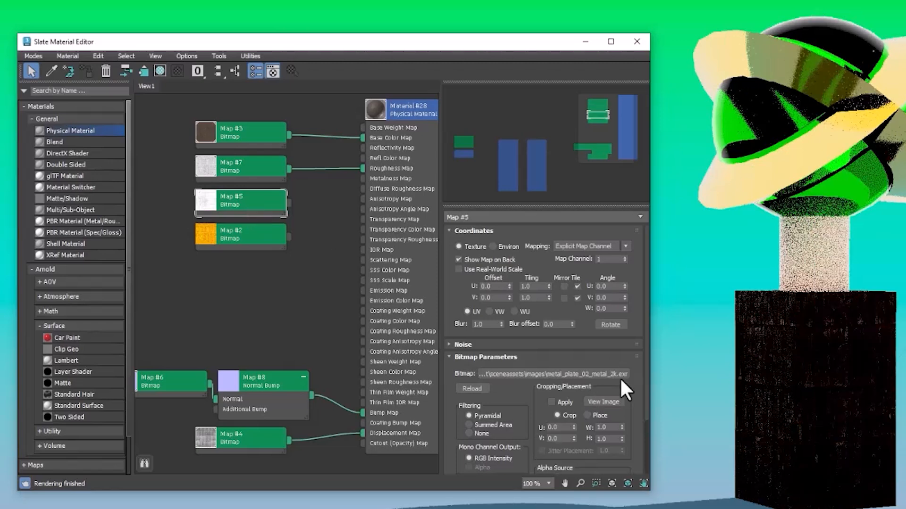
{"action": "left_click_drag", "start_coordinate": [290, 202], "coordinate": [370, 179]}
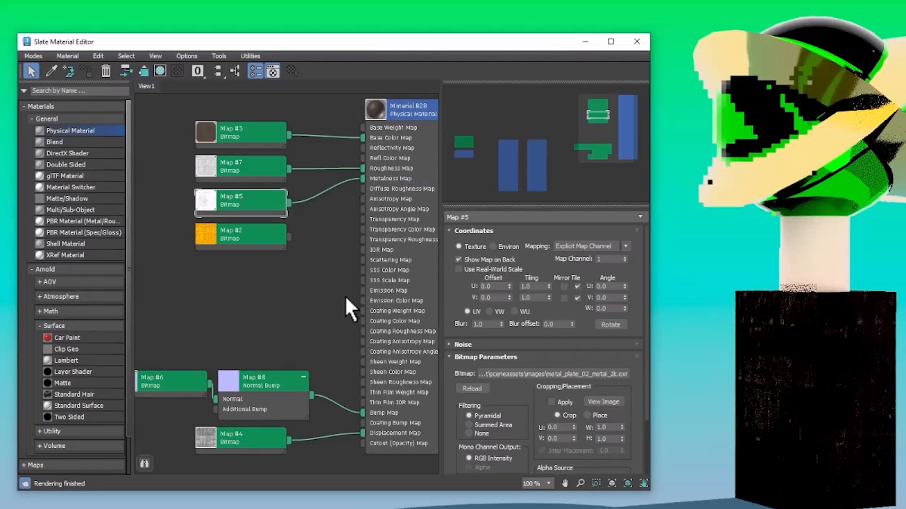
- Set the unconnected metal_plate_02_arm bitmap, Map #2, slightly apart below the connected bitmaps and deselect it
{"action": "mouse_move", "coordinate": [253, 243]}
{"action": "left_mouse_down"}
{"action": "mouse_move", "coordinate": [264, 236]}
{"action": "mouse_move", "coordinate": [258, 259]}
{"action": "left_mouse_up"}
{"action": "double_click", "coordinate": [257, 258]}
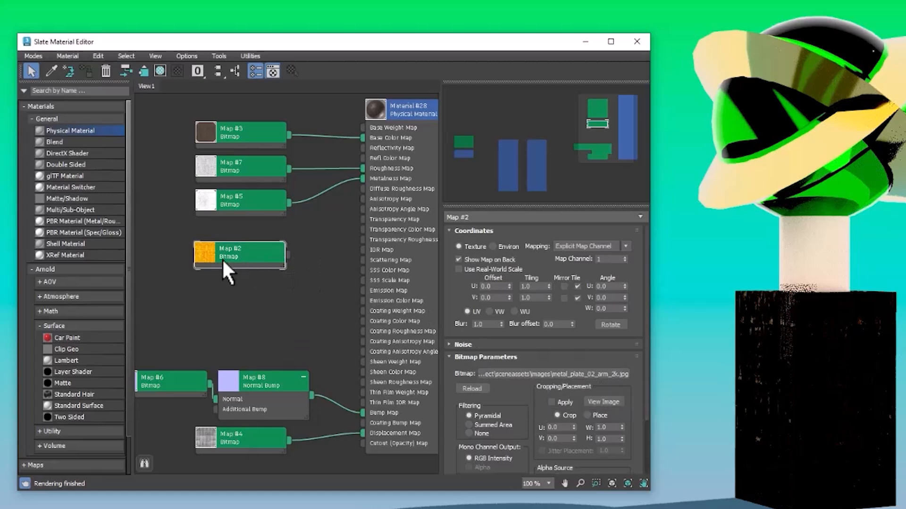
{"action": "left_click", "coordinate": [237, 288]}
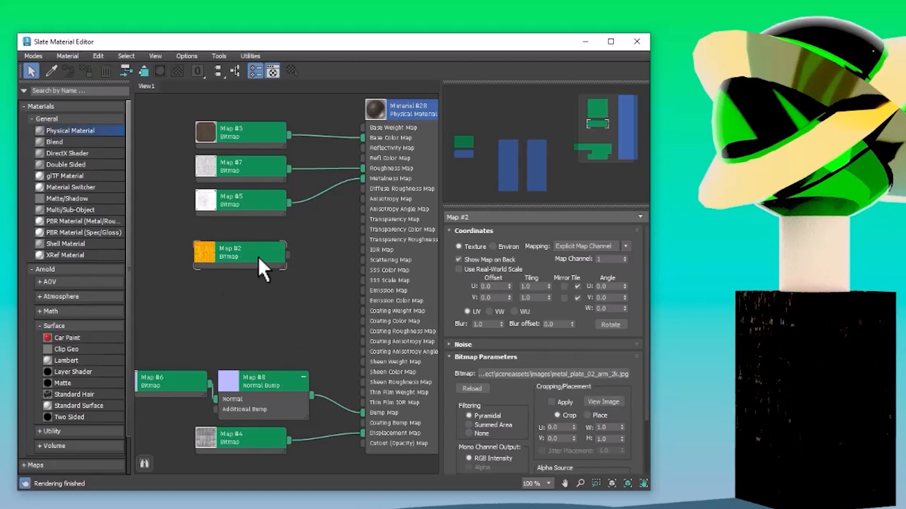
- Enlarge the Physical Material node's preview to inspect the metal plate, then close the Slate Material Editor
{"action": "double_click", "coordinate": [377, 109]}
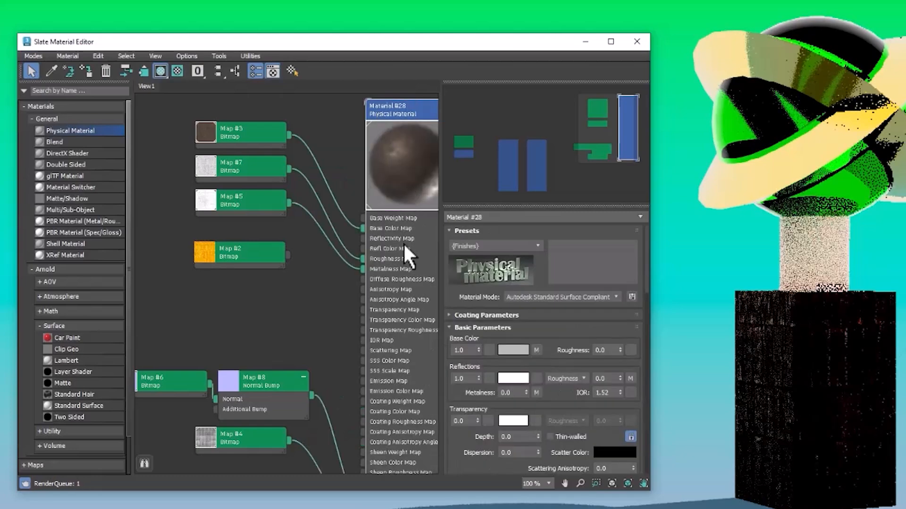
{"action": "middle_click_drag", "start_coordinate": [403, 243], "coordinate": [340, 243]}
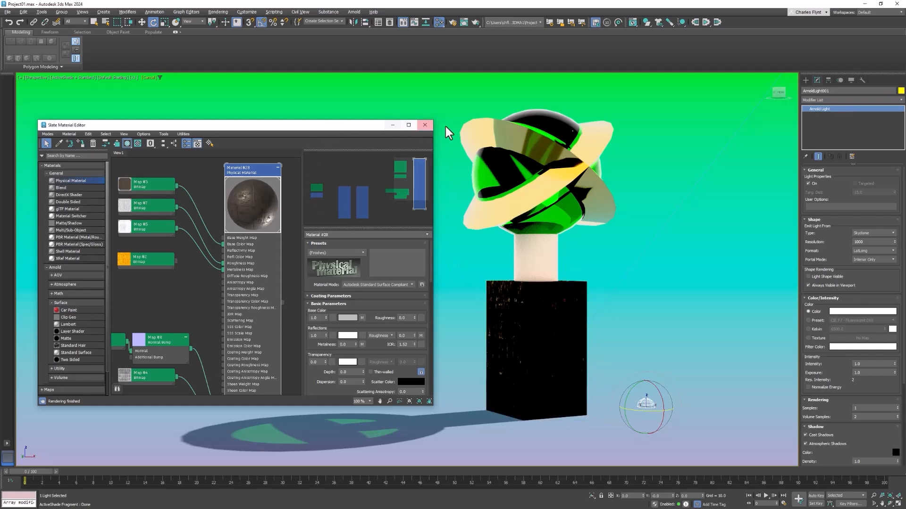
{"action": "left_click", "coordinate": [425, 125]}
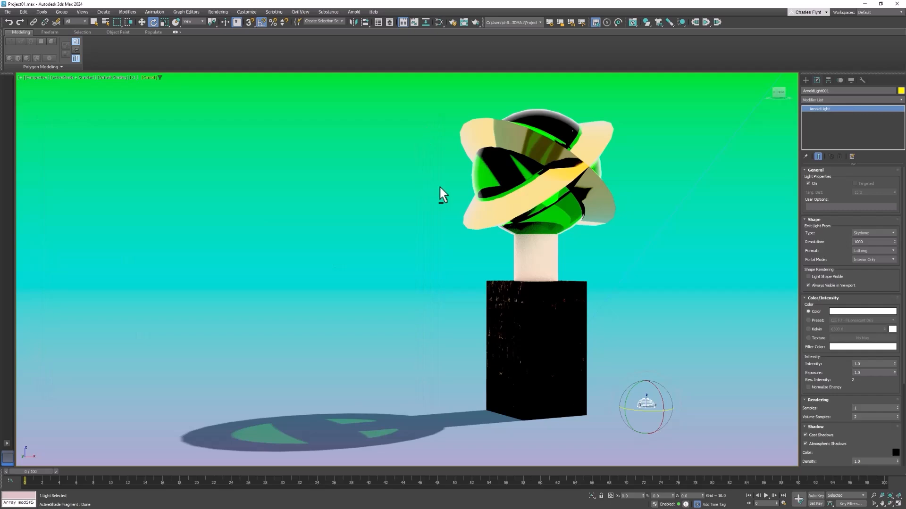
- Move the distant Arnold light in the Top view to the sculpture's front, slightly right of center, and restore the full-size Perspective view
{"action": "key", "text": "alt+w"}
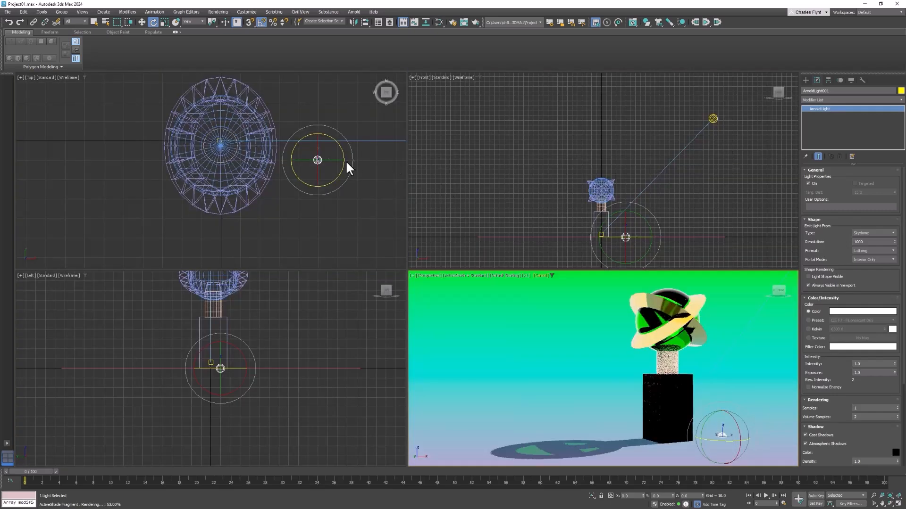
{"action": "scroll", "coordinate": [352, 196], "scroll_direction": "down", "scroll_amount": 5}
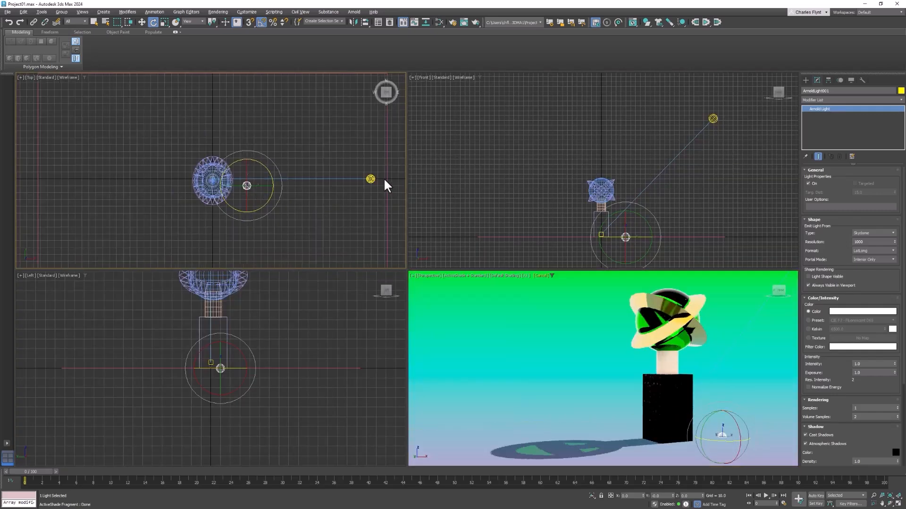
{"action": "left_click", "coordinate": [371, 179]}
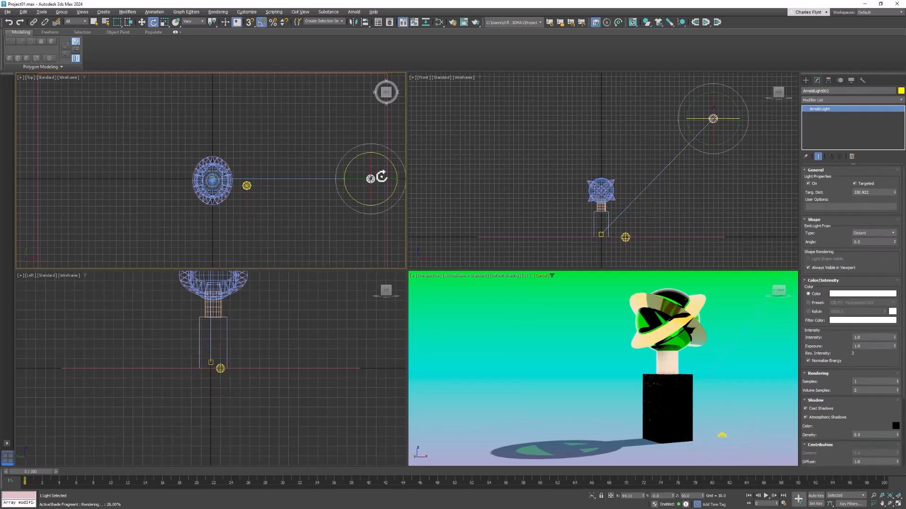
{"action": "left_click", "coordinate": [142, 21]}
{"action": "left_click_drag", "start_coordinate": [380, 168], "coordinate": [269, 259]}
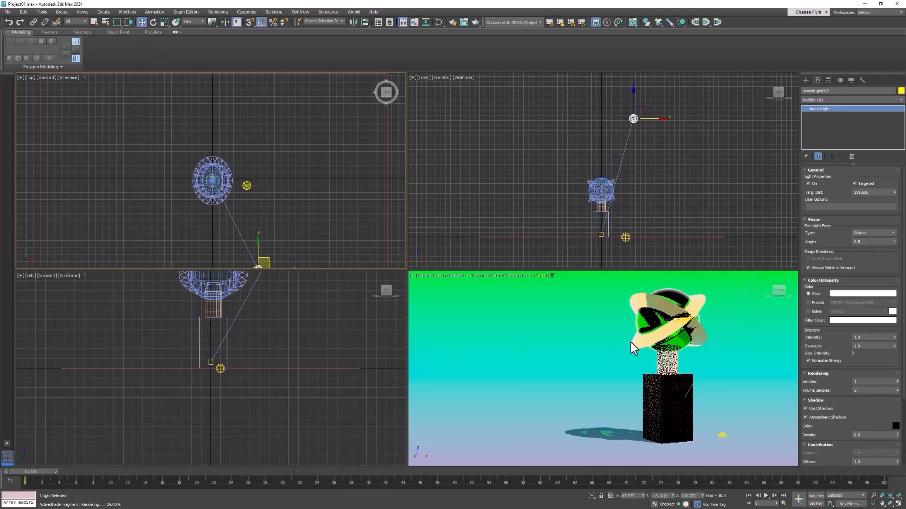
{"action": "key", "text": "alt+w"}
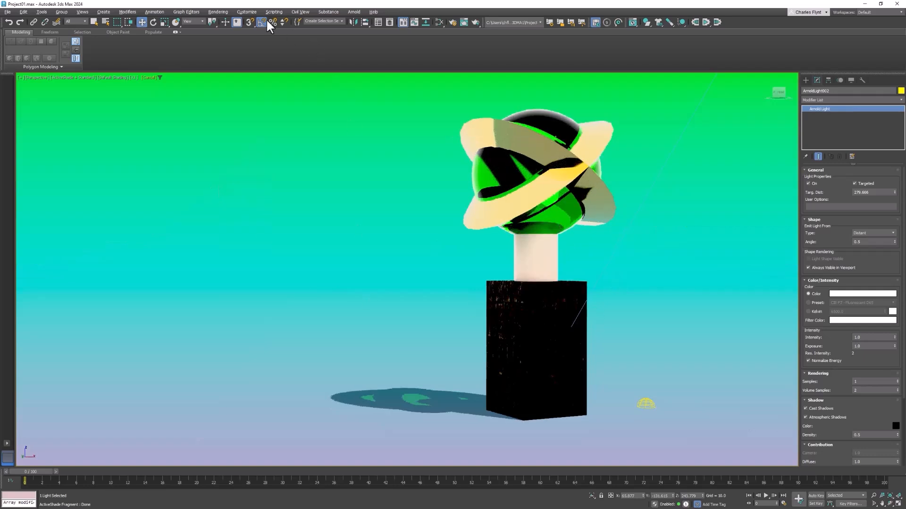
- Open the exposure control settings and set the Automatic Exposure Control brightness to 46
{"action": "left_click", "coordinate": [216, 11]}
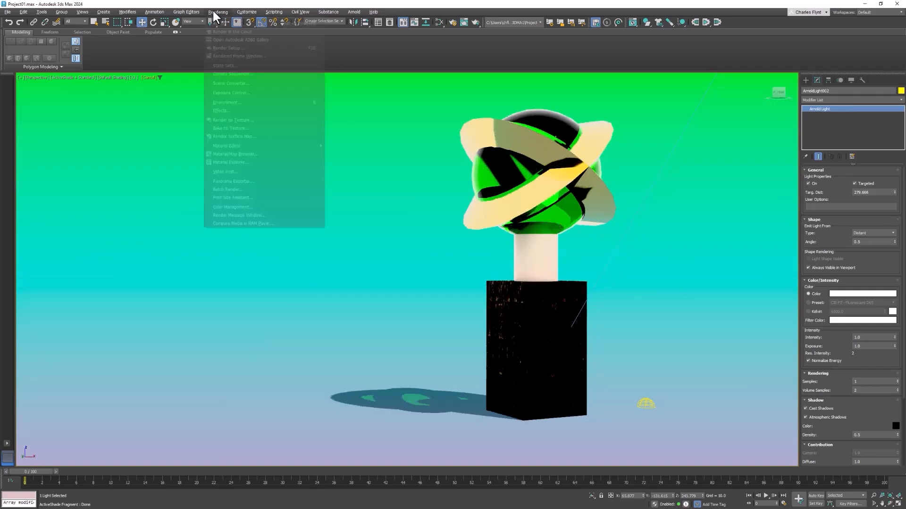
{"action": "left_click", "coordinate": [247, 92]}
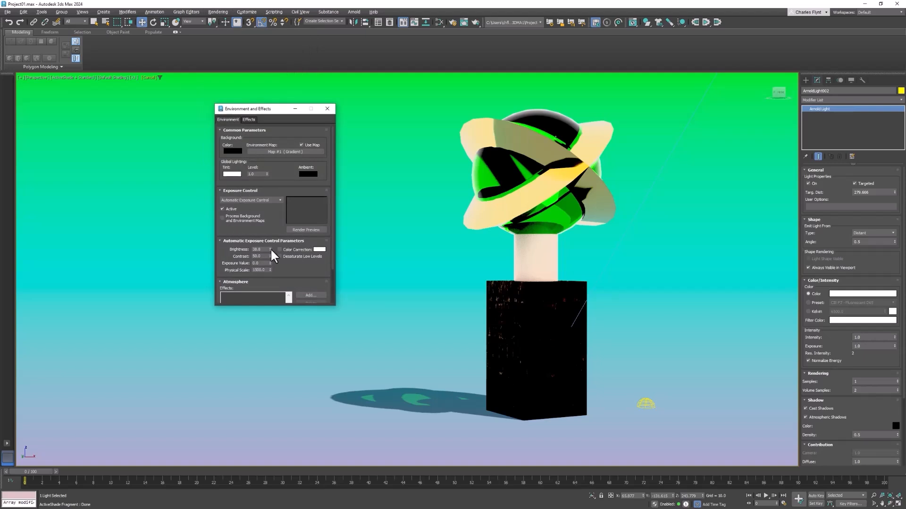
{"action": "left_click_drag", "start_coordinate": [270, 249], "coordinate": [287, 225]}
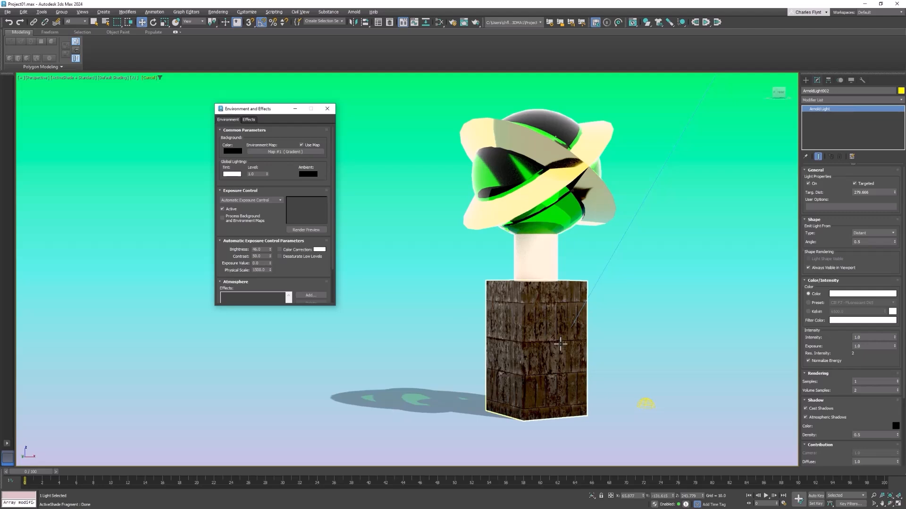
- Add a UVW Map modifier to the pedestal box and set its mapping type to Box
{"action": "scroll", "coordinate": [561, 344], "scroll_direction": "up", "scroll_amount": 3}
{"action": "middle_click_drag", "start_coordinate": [561, 344], "coordinate": [517, 307]}
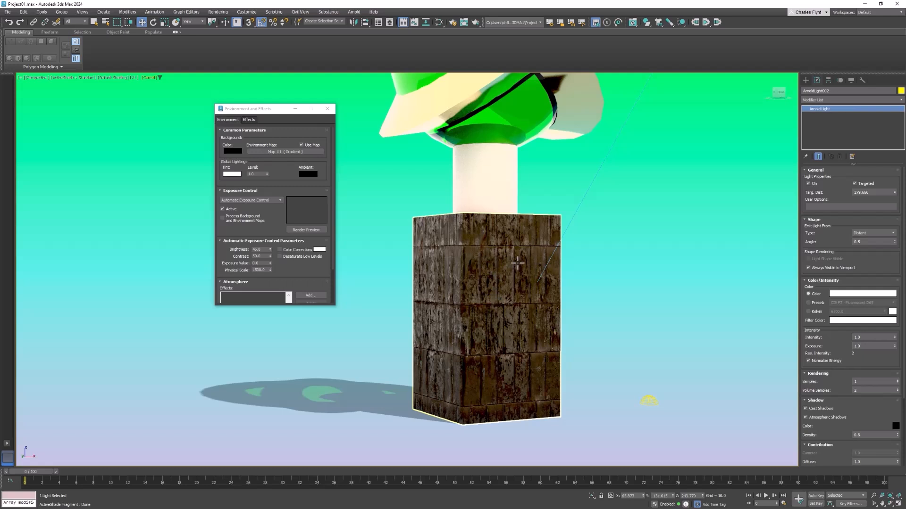
{"action": "left_click", "coordinate": [501, 262]}
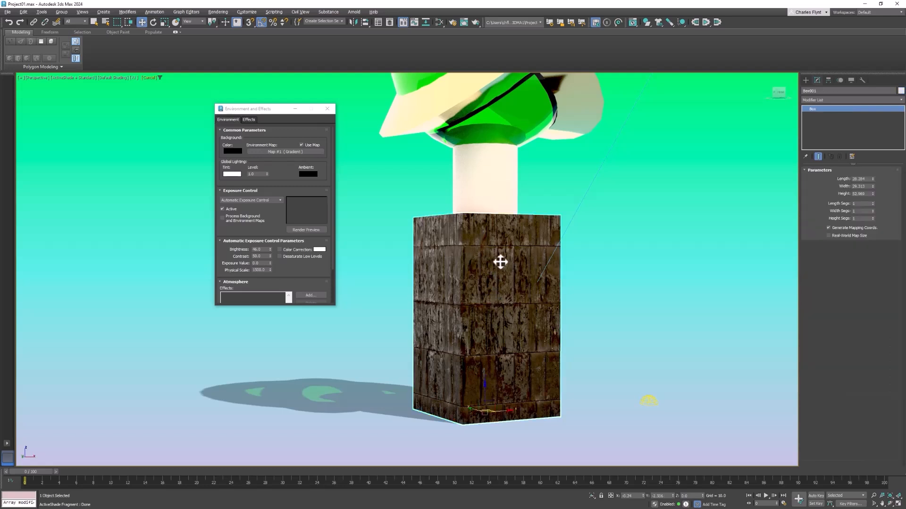
{"action": "left_click", "coordinate": [827, 101]}
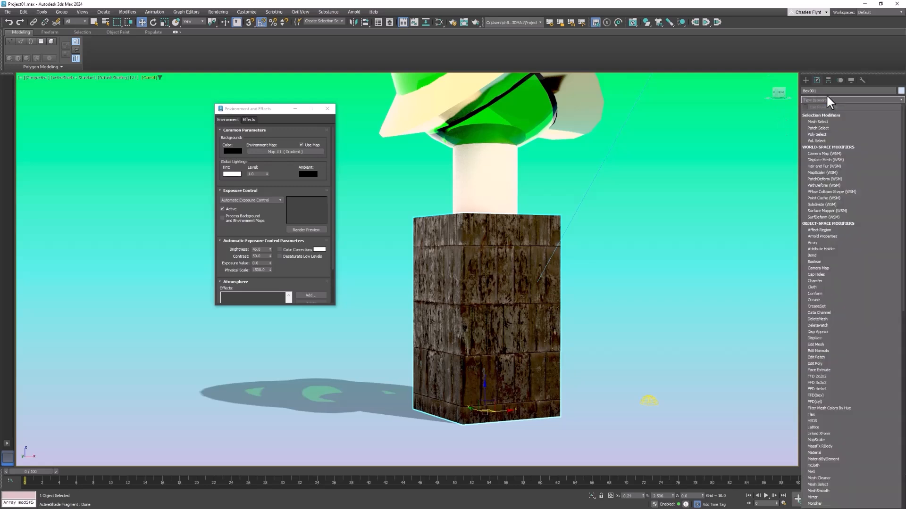
{"action": "scroll", "coordinate": [866, 302], "scroll_direction": "down", "scroll_amount": 5}
{"action": "scroll", "coordinate": [866, 312], "scroll_direction": "down", "scroll_amount": 10}
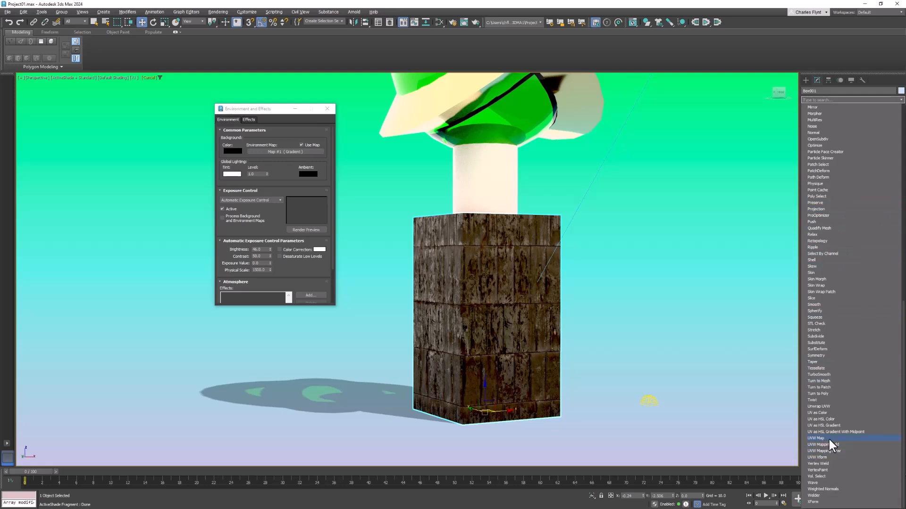
{"action": "left_click", "coordinate": [834, 440]}
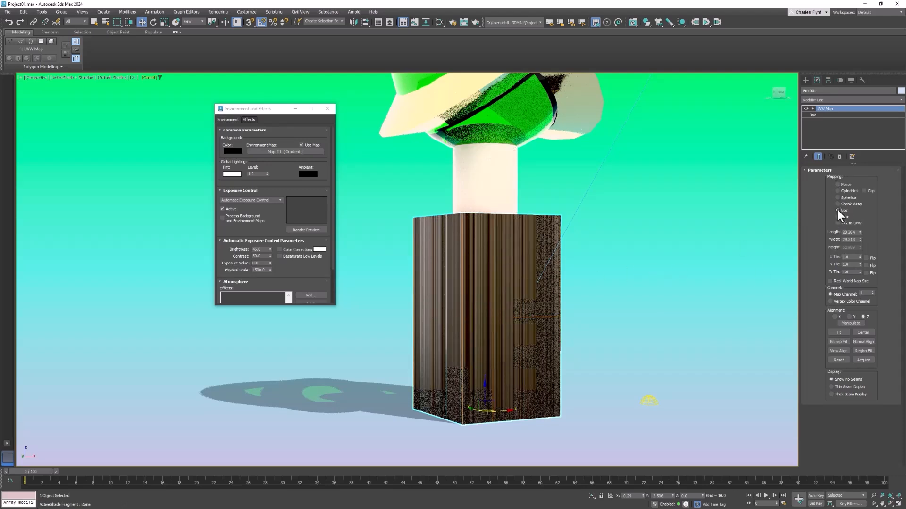
{"action": "left_click", "coordinate": [838, 211]}
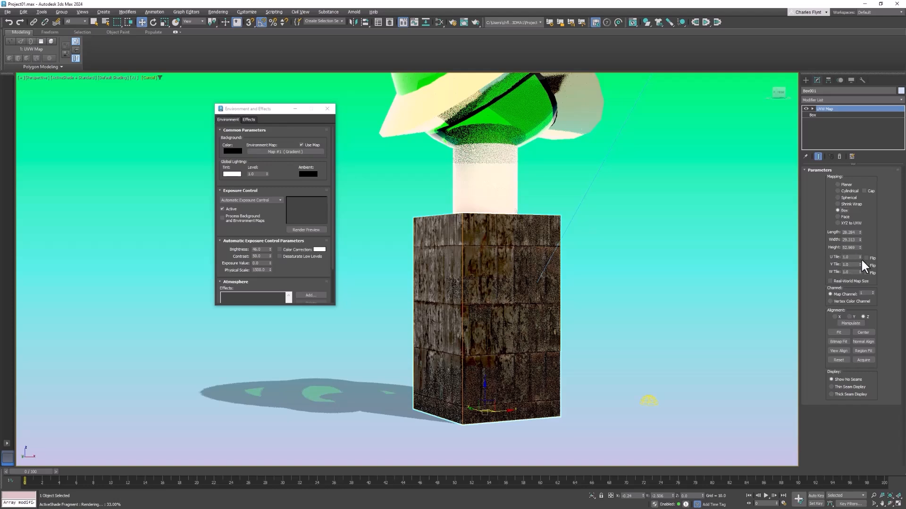
- Stop the ActiveShade preview and set the pedestal's UVW Map U Tile to 0.5, keeping its original mapping length
{"action": "mouse_move", "coordinate": [860, 257]}
{"action": "left_mouse_down"}
{"action": "mouse_move", "coordinate": [899, 154]}
{"action": "mouse_move", "coordinate": [849, 248]}
{"action": "left_mouse_up"}
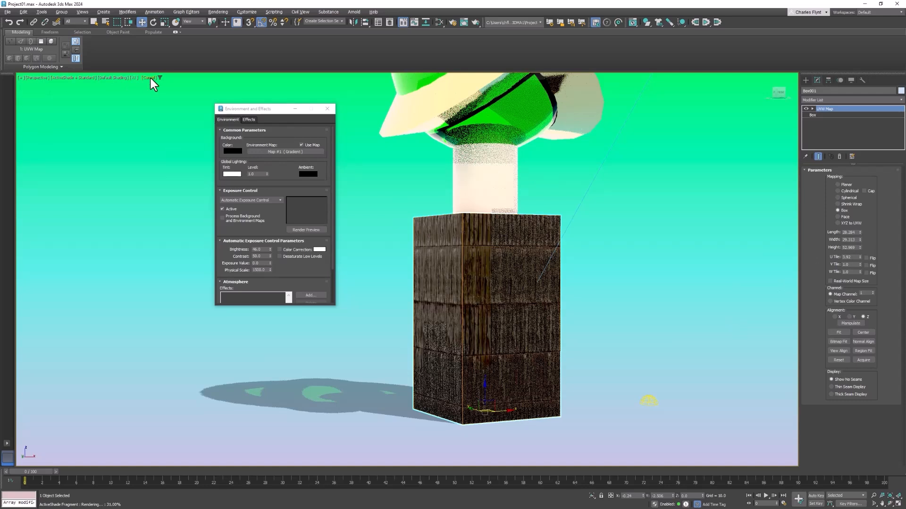
{"action": "left_click", "coordinate": [150, 78]}
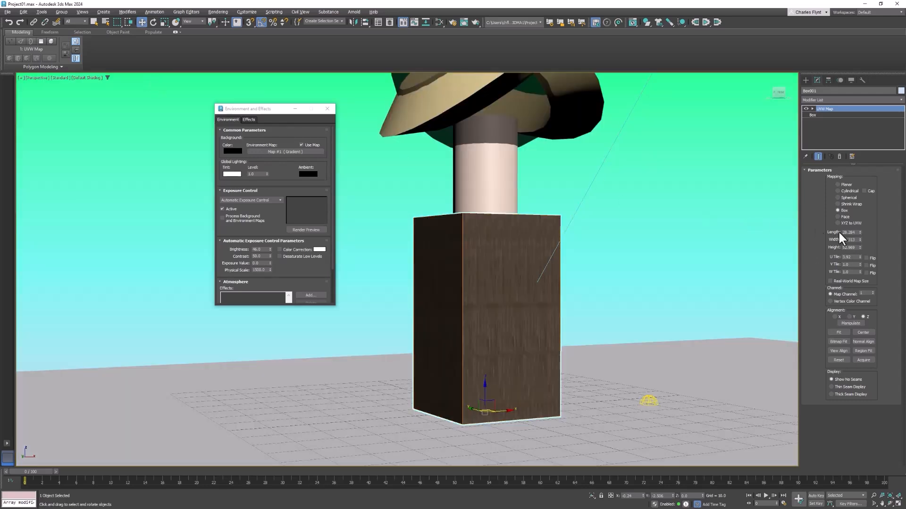
{"action": "left_click_drag", "start_coordinate": [860, 233], "coordinate": [867, 254]}
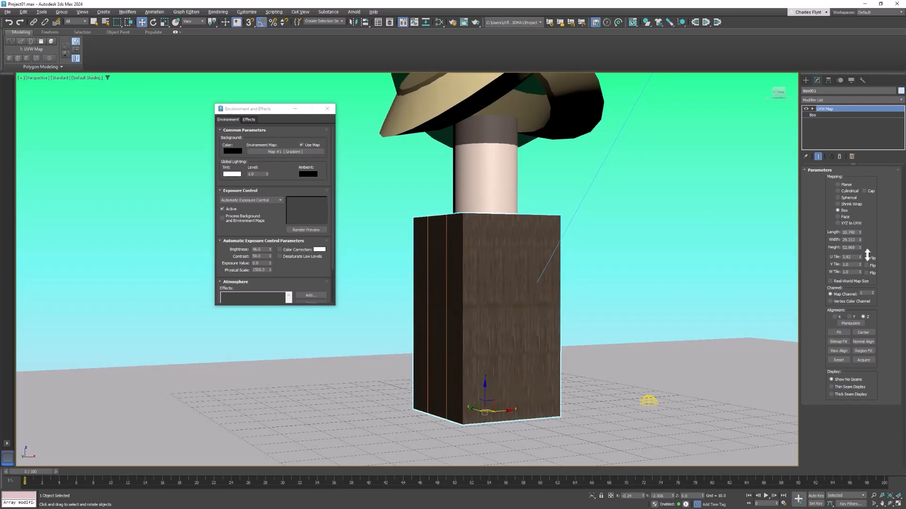
{"action": "key", "text": "ctrl+z"}
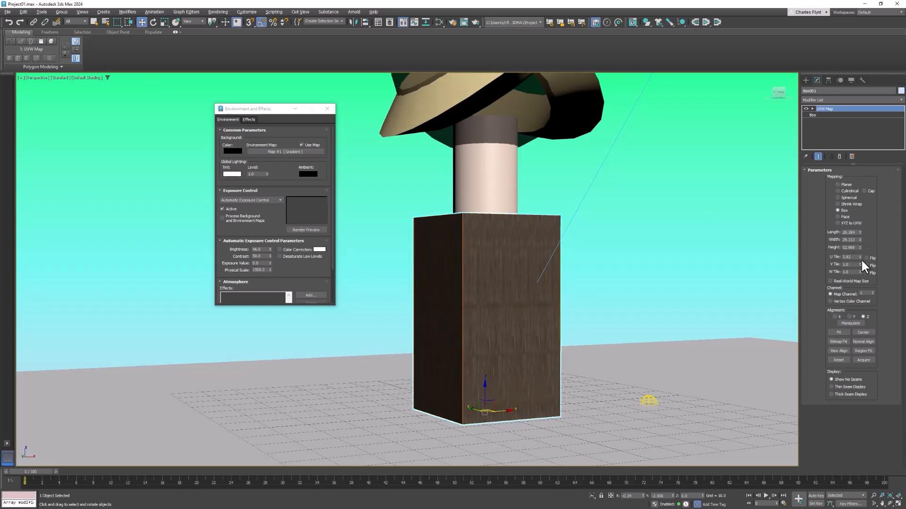
{"action": "left_click_drag", "start_coordinate": [860, 257], "coordinate": [895, 378]}
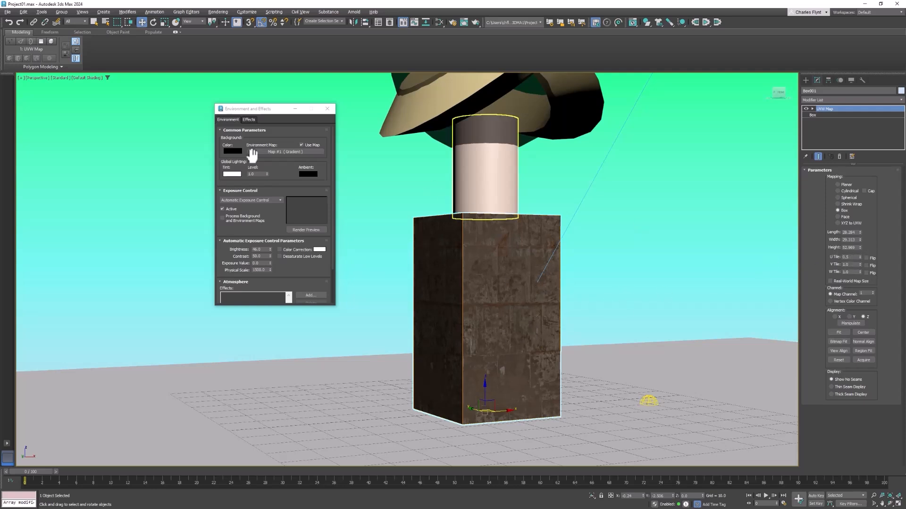
- Restart ActiveShade using Arnold in the Perspective view and inspect the retiled metal plate on the pedestal with the whole sculpture framed
{"action": "left_click", "coordinate": [60, 79]}
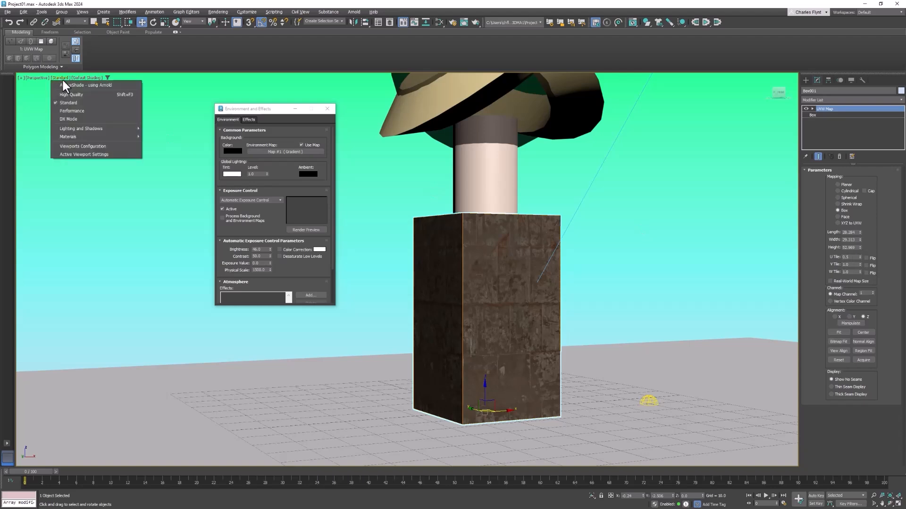
{"action": "left_click", "coordinate": [75, 88]}
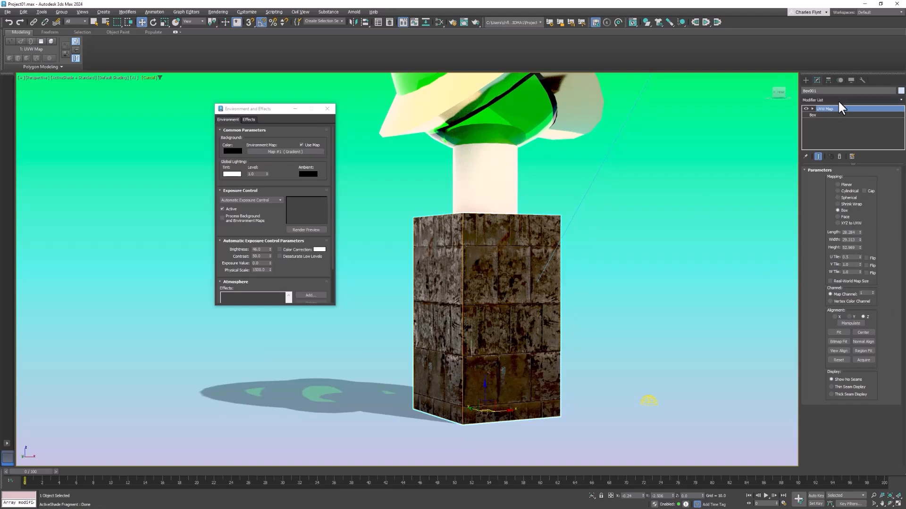
{"action": "middle_click_drag", "start_coordinate": [587, 286], "coordinate": [565, 315]}
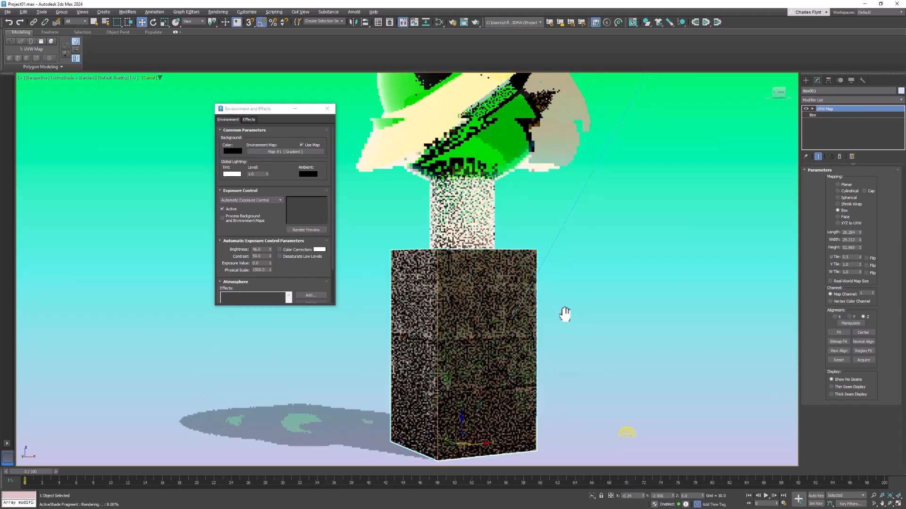
{"action": "scroll", "coordinate": [546, 289], "scroll_direction": "down", "scroll_amount": 3}
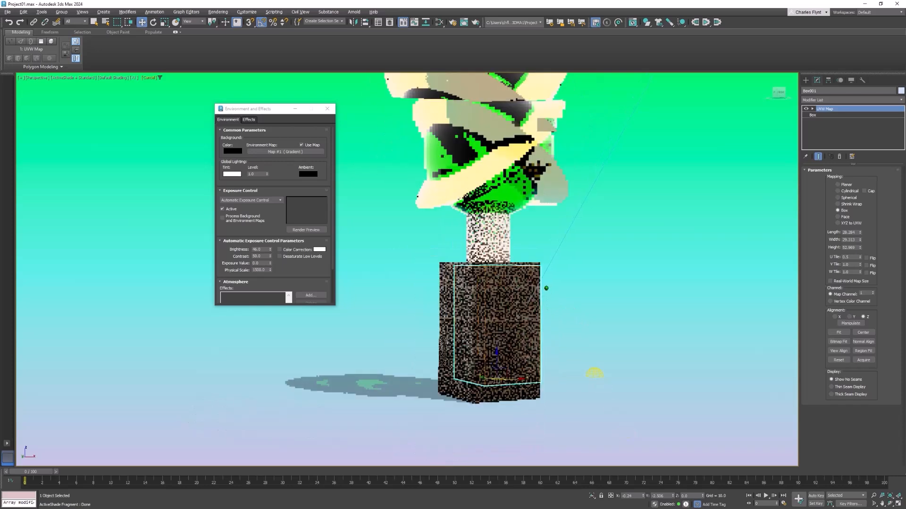
{"action": "middle_click_drag", "start_coordinate": [547, 289], "coordinate": [525, 319]}
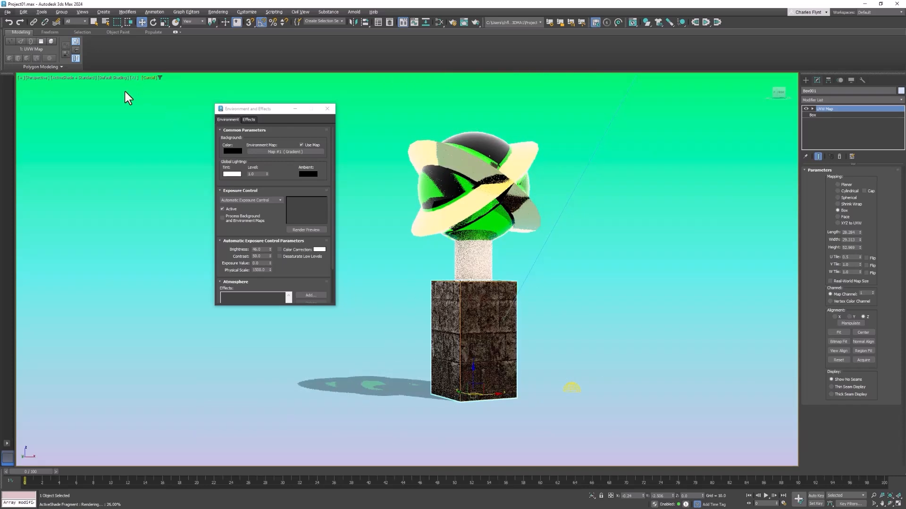
{"action": "scroll", "coordinate": [512, 317], "scroll_direction": "up", "scroll_amount": 2}
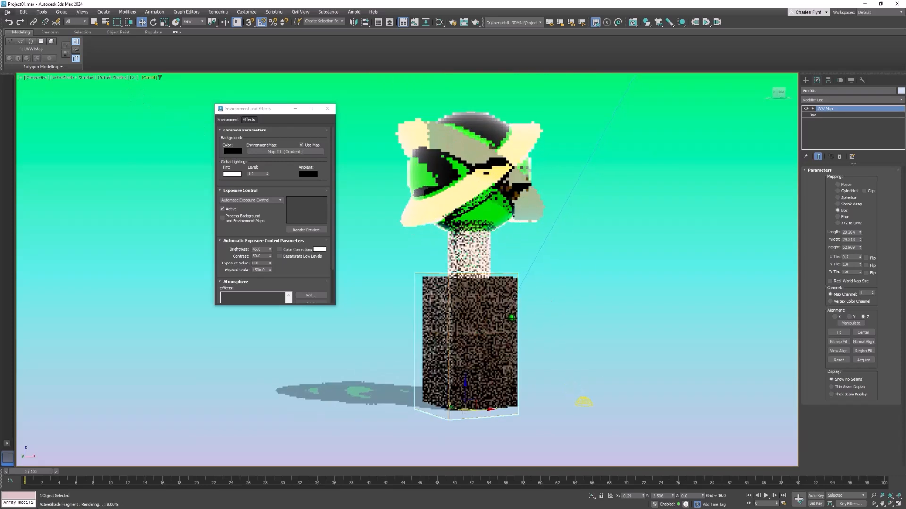
{"action": "middle_click_drag", "start_coordinate": [512, 318], "coordinate": [639, 228]}
{"action": "key", "text": "shift+z"}
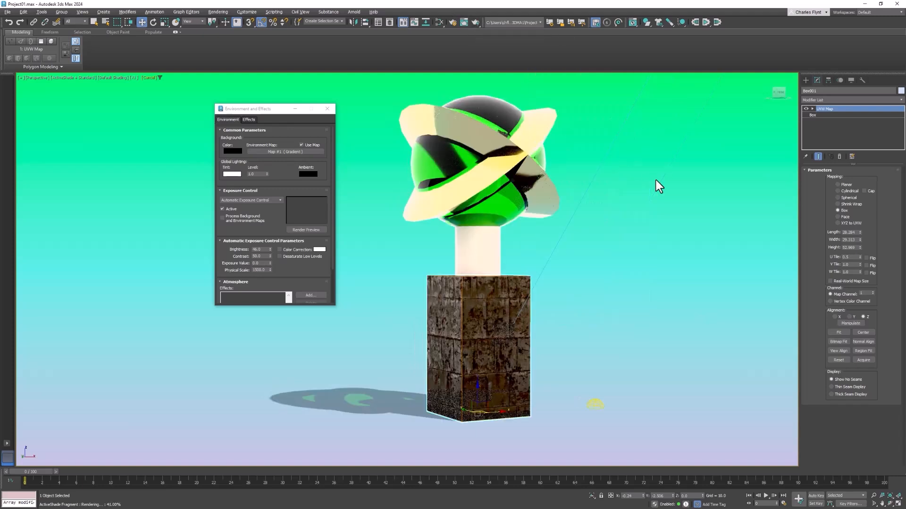
- Switch the Perspective view back to Standard and render the sculpture in Arnold RenderView, placing the render window near the viewport's center
{"action": "left_click", "coordinate": [149, 78]}
{"action": "middle_click_drag", "start_coordinate": [484, 310], "coordinate": [471, 318]}
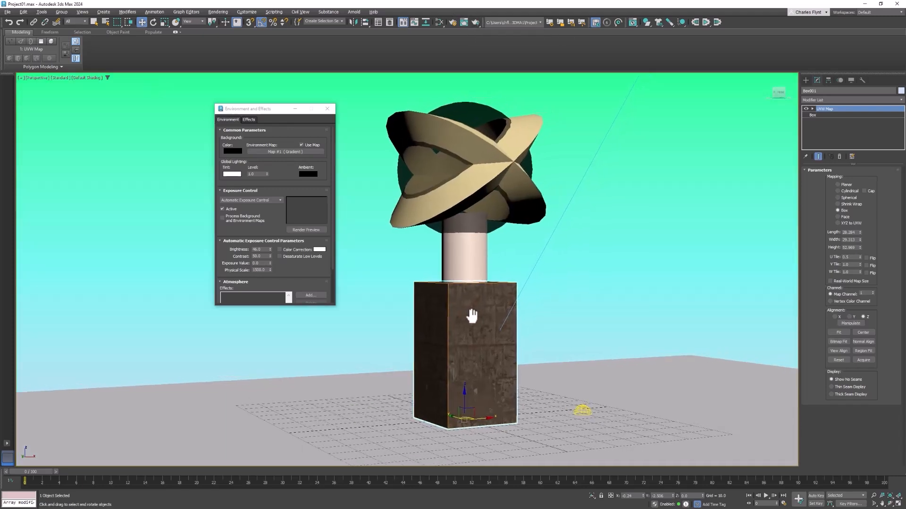
{"action": "left_click", "coordinate": [475, 23]}
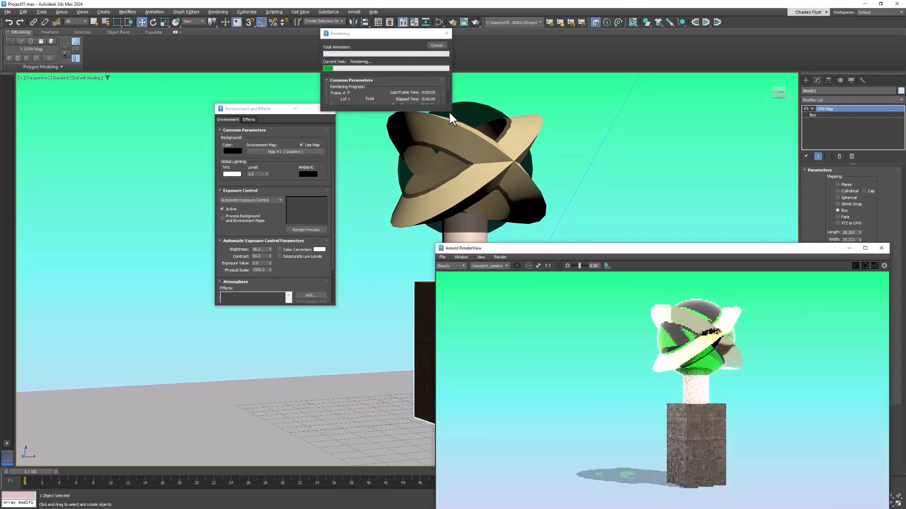
{"action": "left_click_drag", "start_coordinate": [542, 245], "coordinate": [463, 104]}
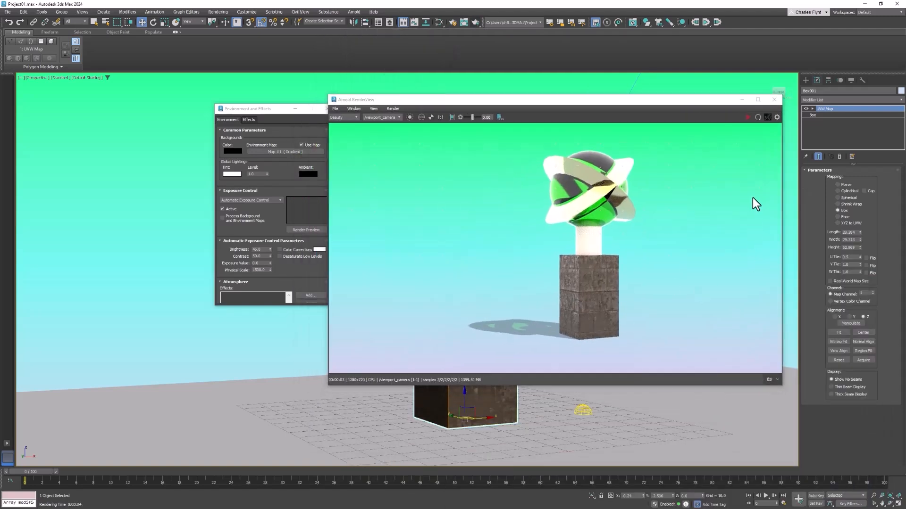
- Start live updating in Arnold RenderView and reframe the Perspective view so the sculpture fills more of the render
{"action": "left_click", "coordinate": [757, 118]}
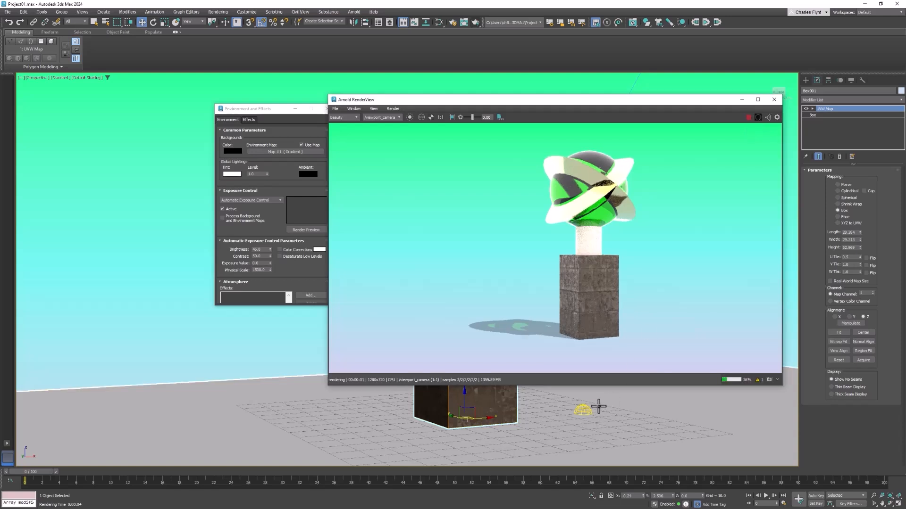
{"action": "middle_click_drag", "start_coordinate": [604, 401], "coordinate": [606, 389], "text": "alt"}
{"action": "scroll", "coordinate": [614, 401], "scroll_direction": "up", "scroll_amount": 3}
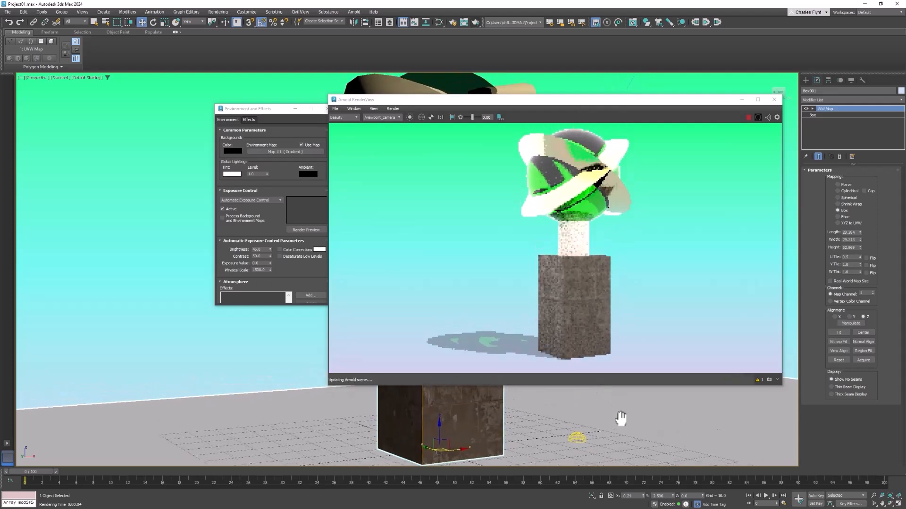
{"action": "mouse_move", "coordinate": [620, 419]}
{"action": "middle_mouse_down"}
{"action": "mouse_move", "coordinate": [631, 417]}
{"action": "mouse_move", "coordinate": [615, 418]}
{"action": "middle_mouse_up"}
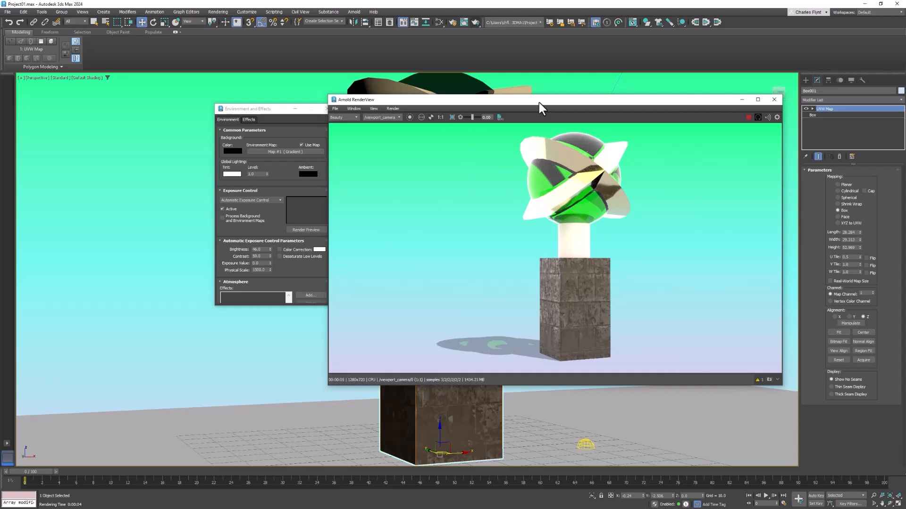
{"action": "left_click_drag", "start_coordinate": [540, 105], "coordinate": [531, 105]}
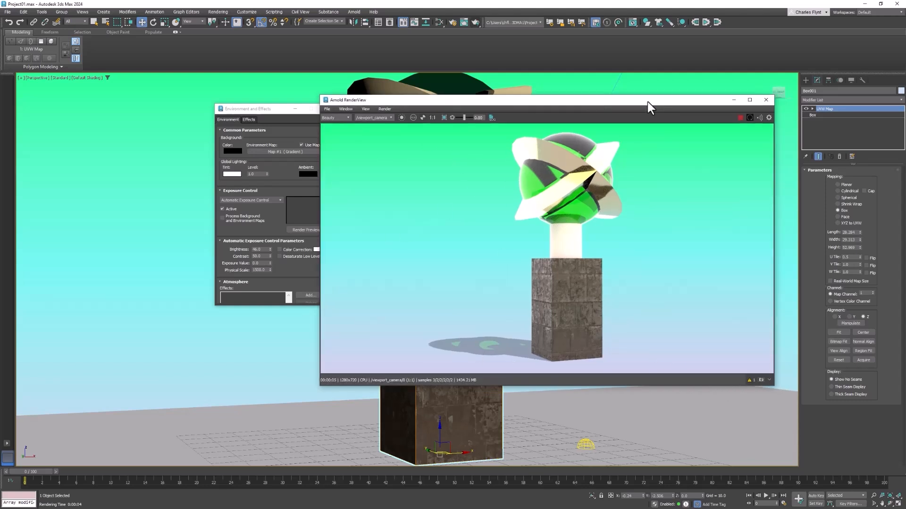
- Save the rendered image as Render_01 in the OneDrive 3DMA1 folder
{"action": "left_click", "coordinate": [327, 110]}
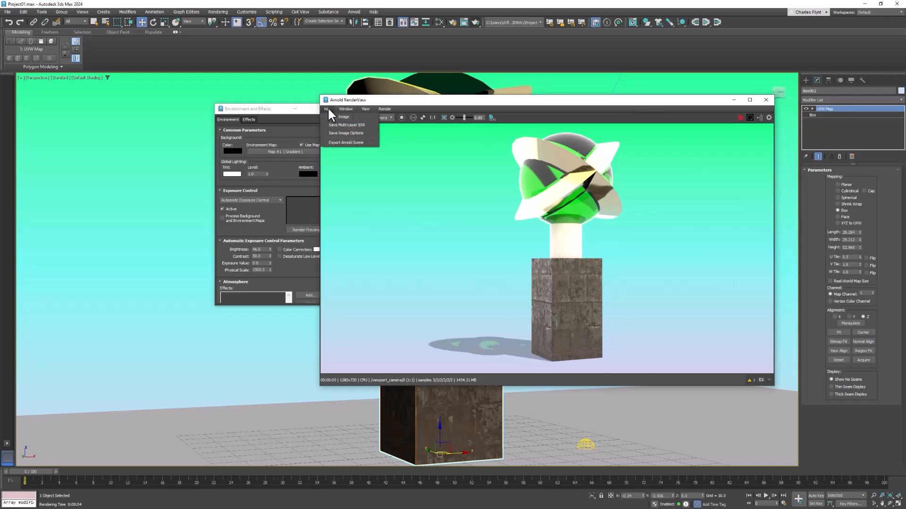
{"action": "left_click", "coordinate": [345, 118]}
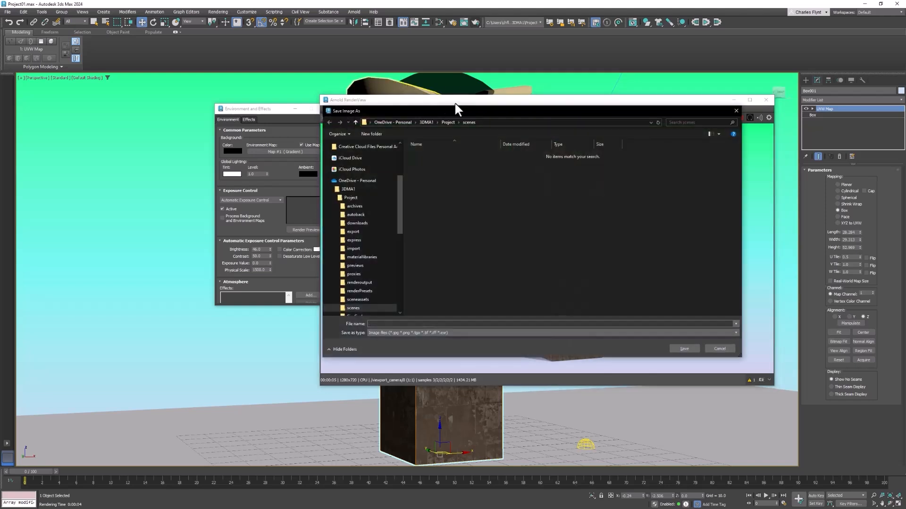
{"action": "left_click_drag", "start_coordinate": [461, 115], "coordinate": [451, 80]}
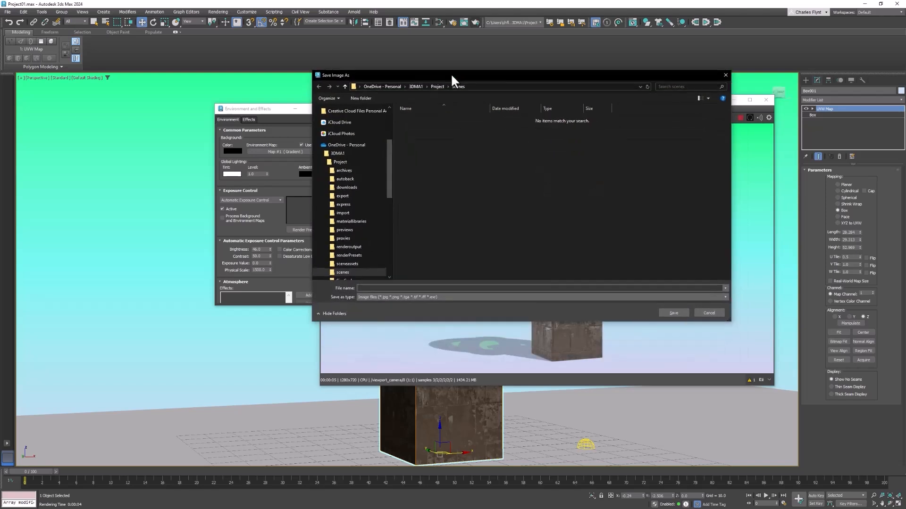
{"action": "left_click_drag", "start_coordinate": [390, 151], "coordinate": [400, 99]}
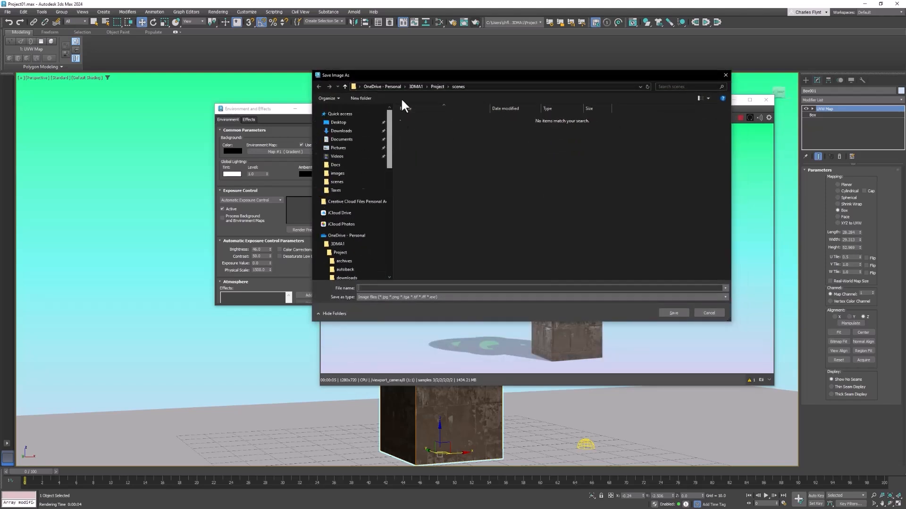
{"action": "left_click", "coordinate": [372, 145]}
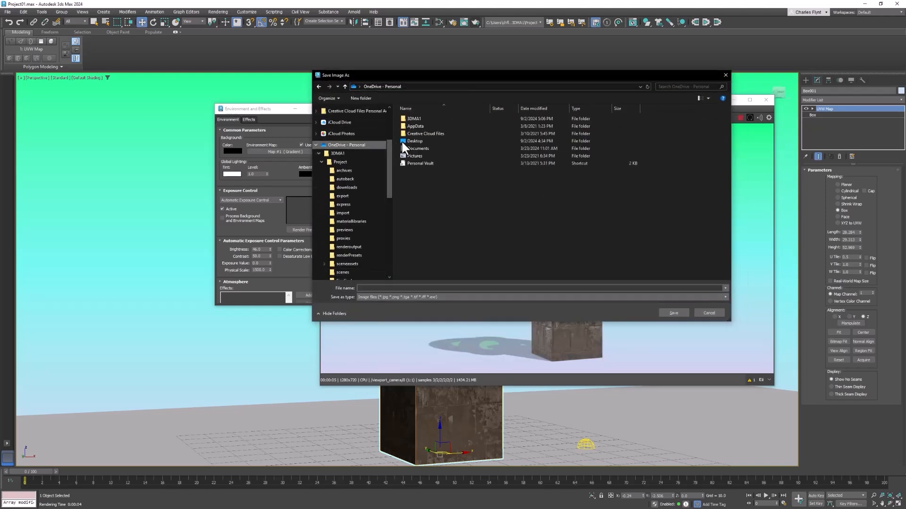
{"action": "double_click", "coordinate": [404, 119]}
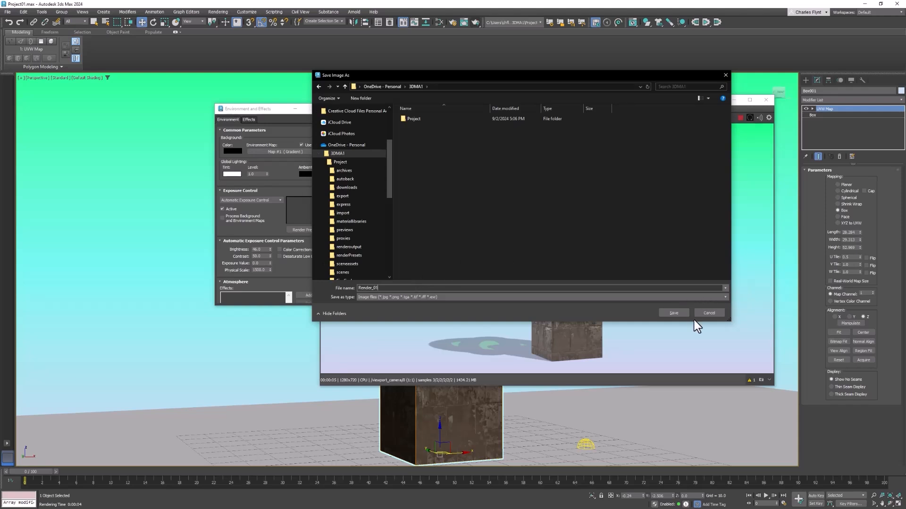
{"action": "left_click", "coordinate": [679, 313]}
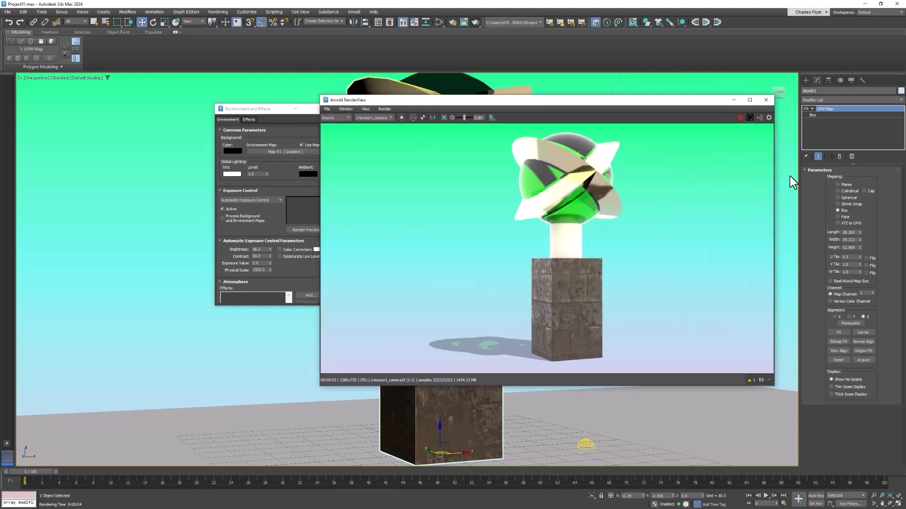
- Close the Arnold RenderView and the Environment and Effects dialog, and save the Project01 scene
{"action": "left_click", "coordinate": [766, 100]}
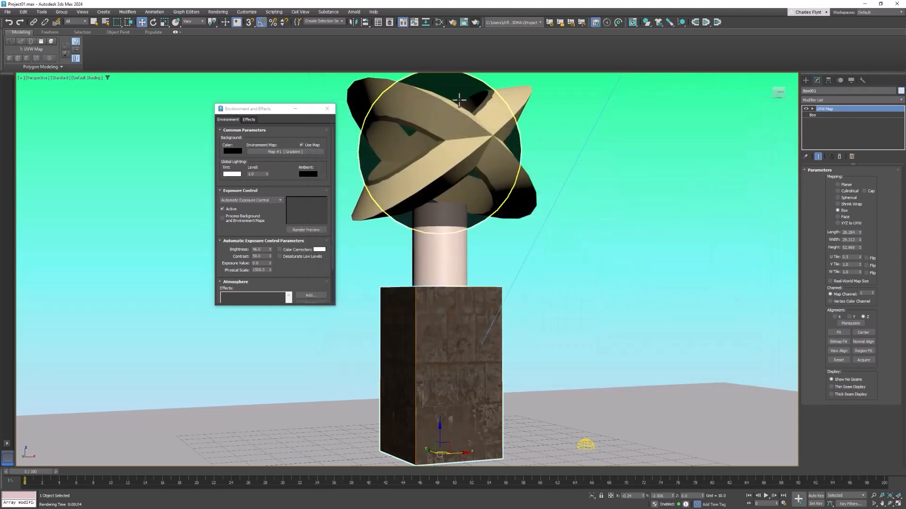
{"action": "left_click", "coordinate": [325, 109]}
{"action": "left_click", "coordinate": [7, 12]}
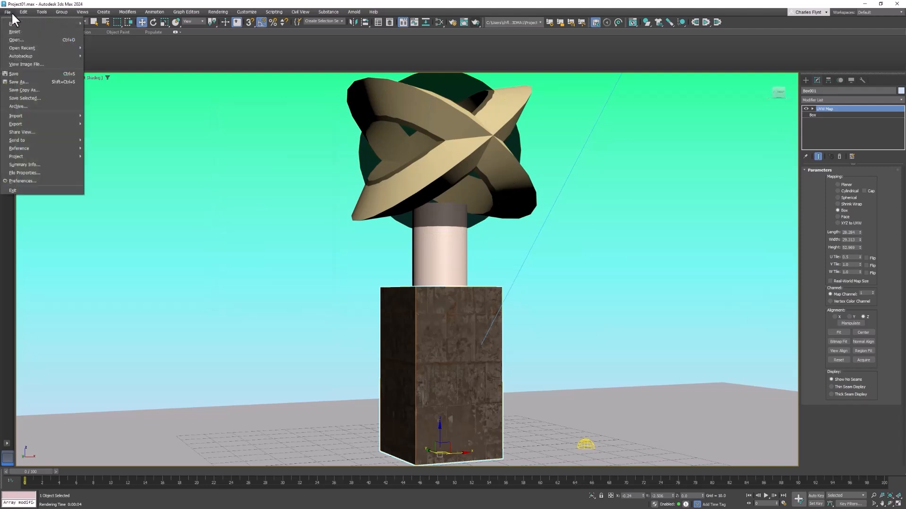
{"action": "left_click", "coordinate": [37, 74]}
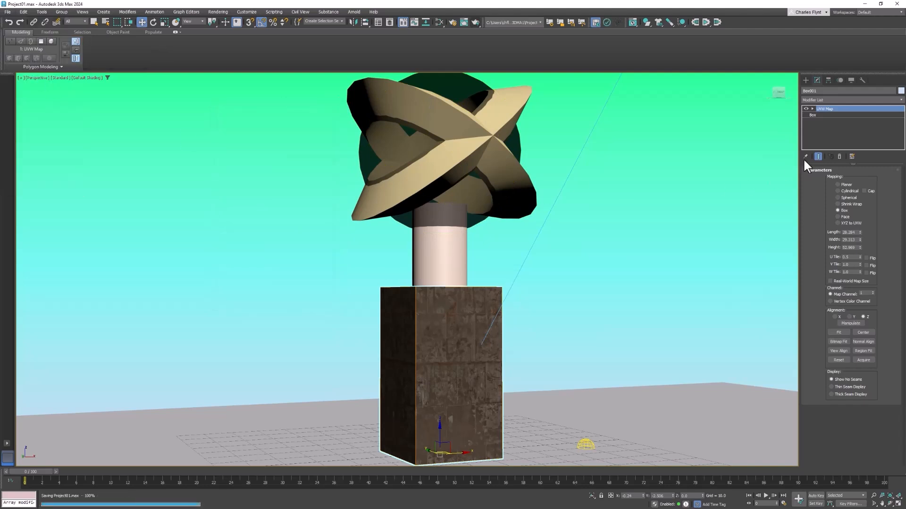
- Minimize 3ds Max and preview the saved Render_01 image in the 3DMA1 folder in File Explorer
{"action": "left_click", "coordinate": [865, 4]}
{"action": "left_click", "coordinate": [384, 203]}
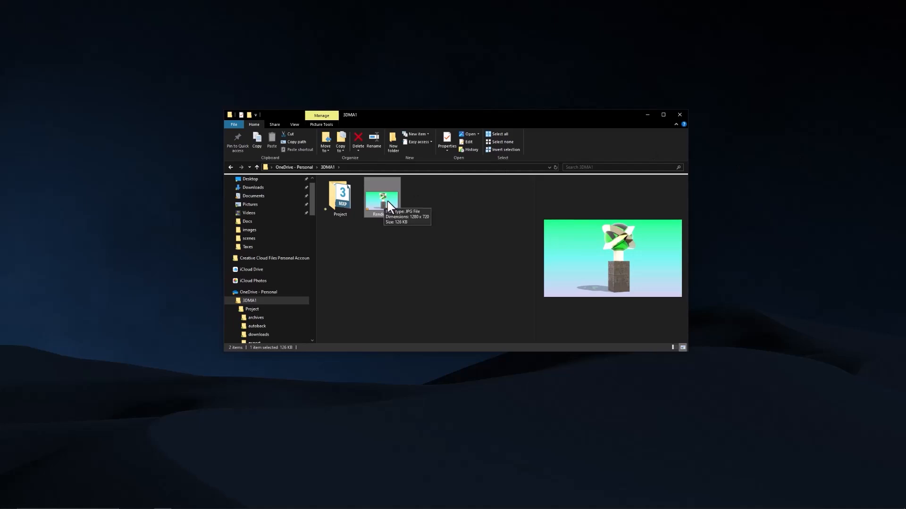
{"action": "left_click_drag", "start_coordinate": [468, 117], "coordinate": [463, 119]}
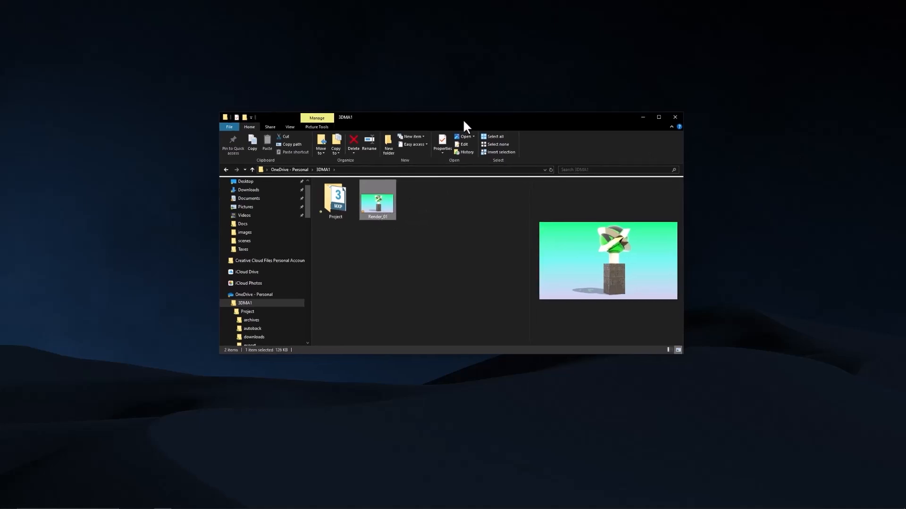